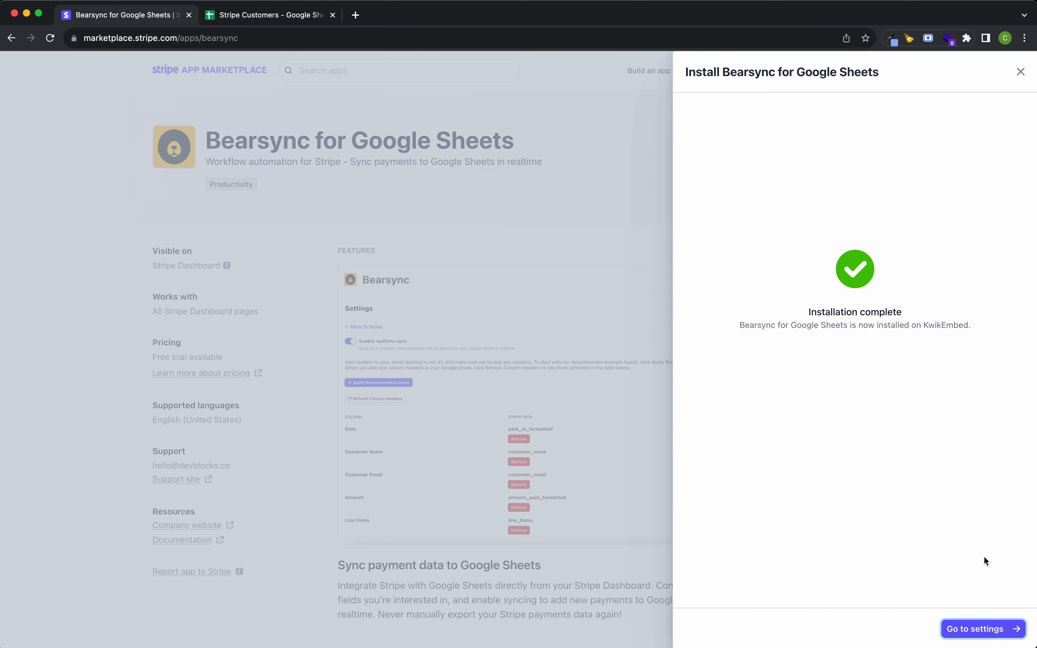
Open Bearsync's settings and connect the Google account, granting all the requested Google Drive and Sheets permissions
{"action": "left_click", "coordinate": [985, 632]}
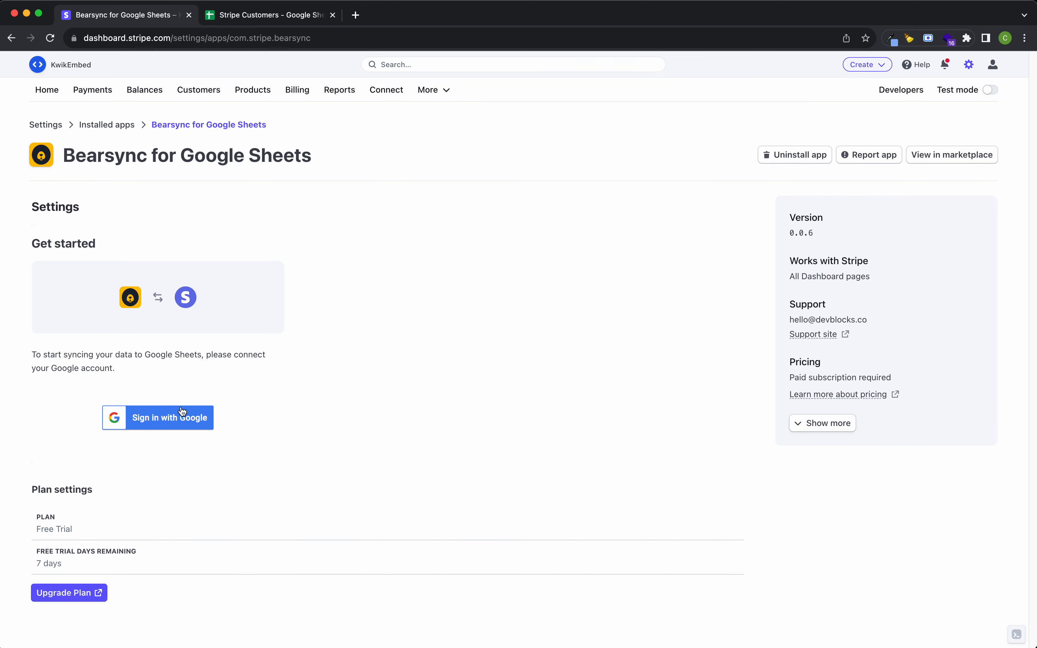
{"action": "left_click", "coordinate": [156, 415]}
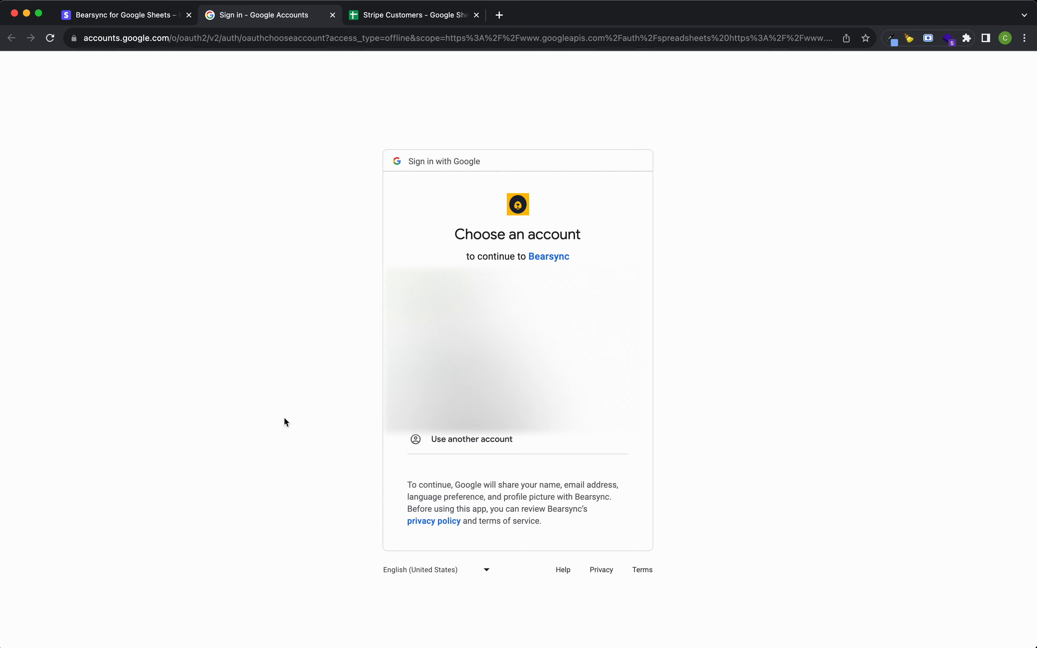
{"action": "left_click", "coordinate": [446, 370]}
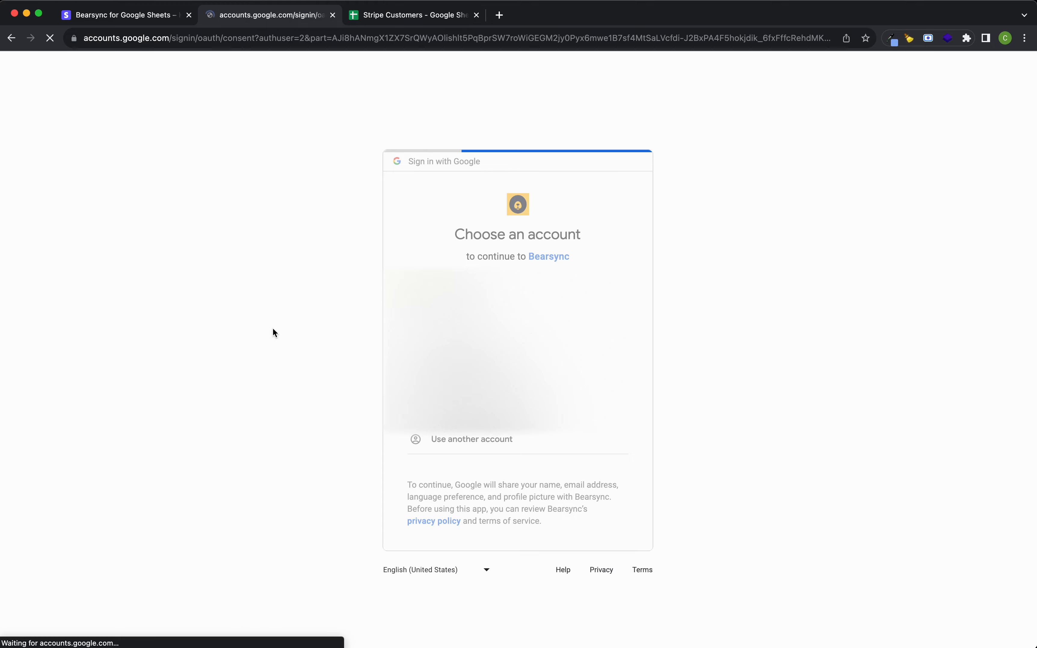
{"action": "left_click", "coordinate": [425, 265]}
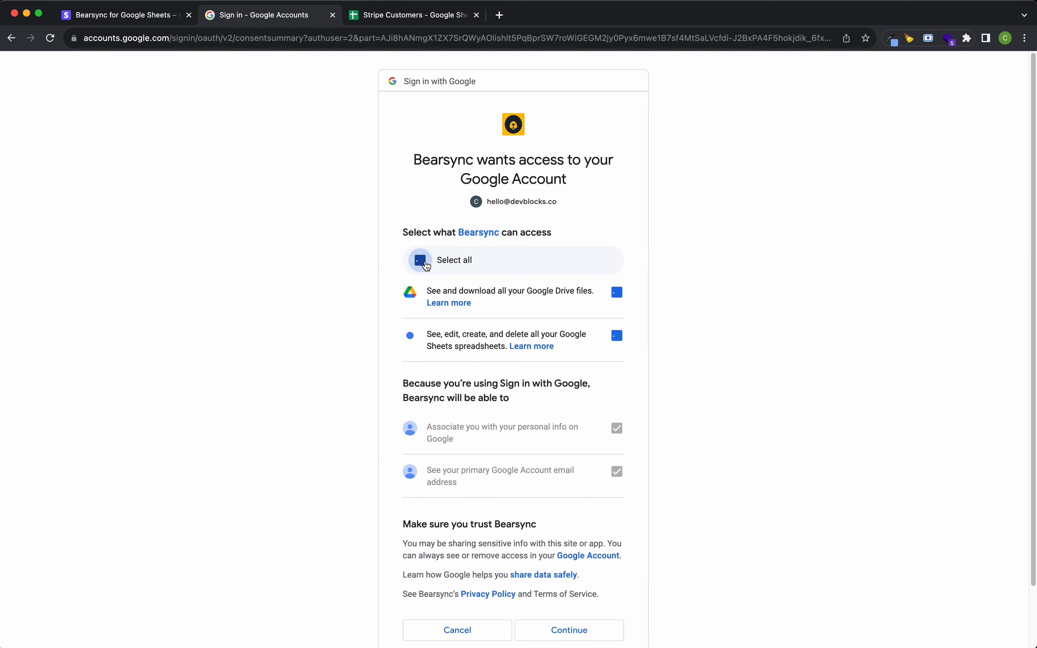
{"action": "left_click", "coordinate": [555, 629]}
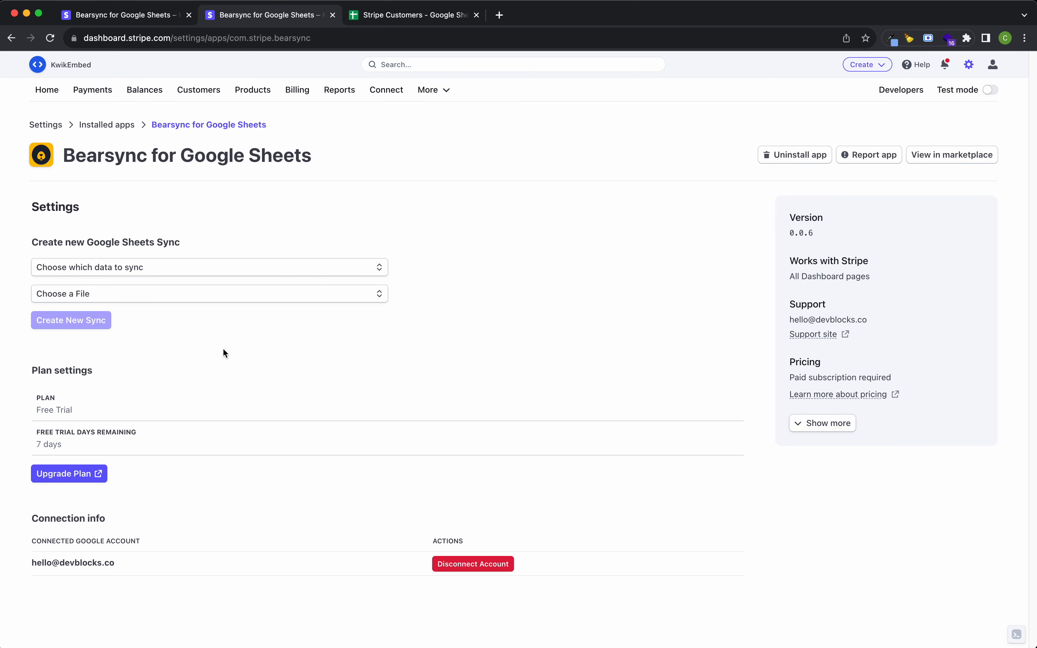
Set the new sync to payments for both recurring subscription and one time purchase products, targeting Sheet1 of the Stripe Customers file
{"action": "left_click", "coordinate": [187, 269]}
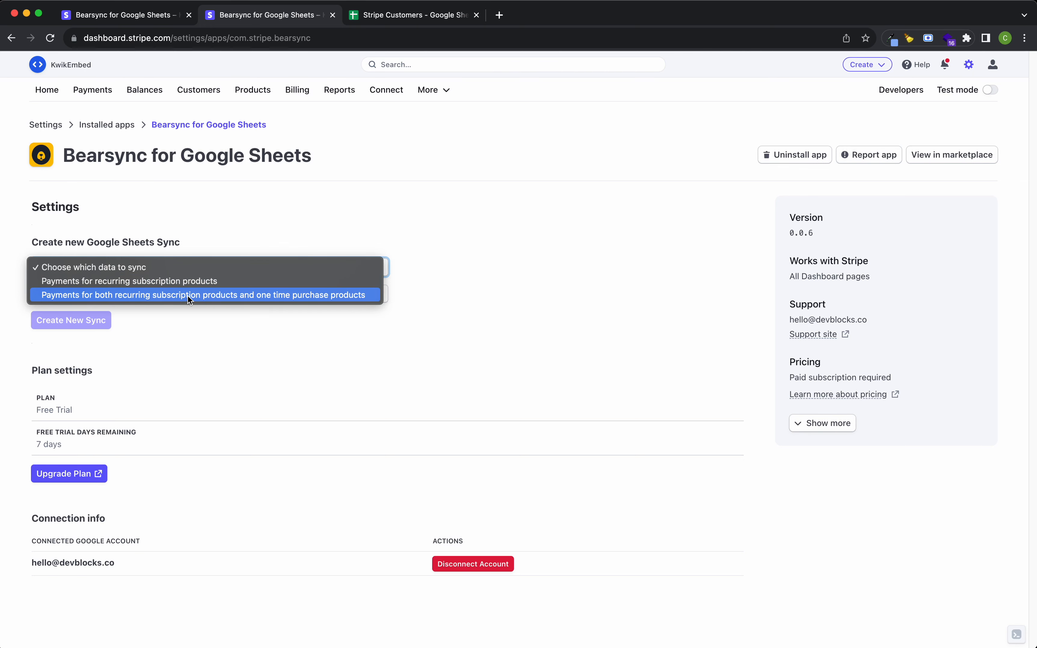
{"action": "left_click", "coordinate": [131, 296]}
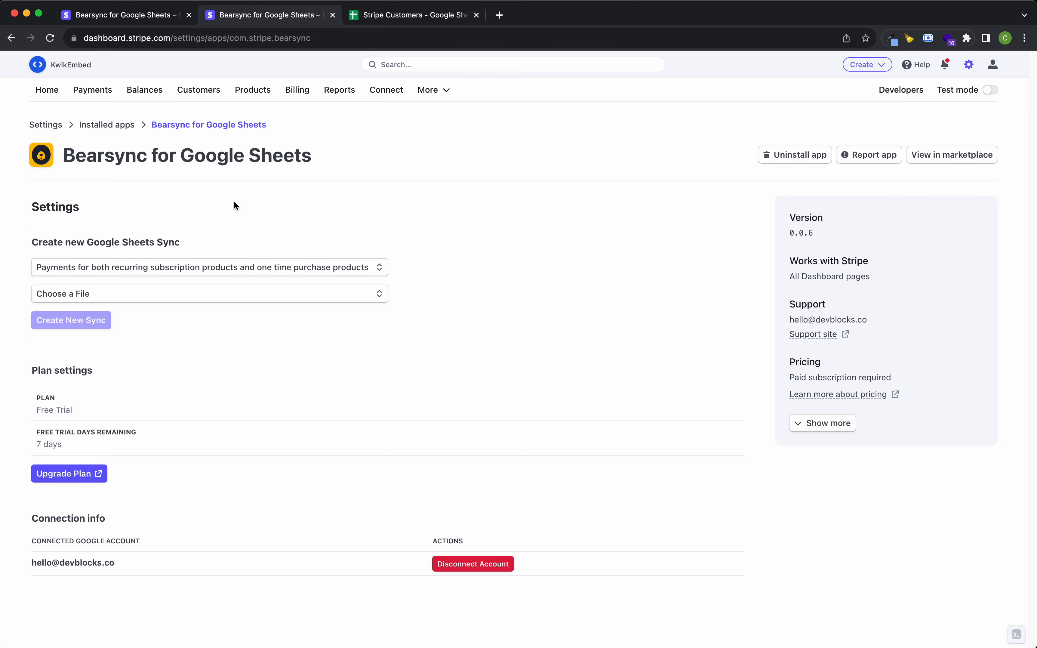
{"action": "left_click", "coordinate": [167, 299]}
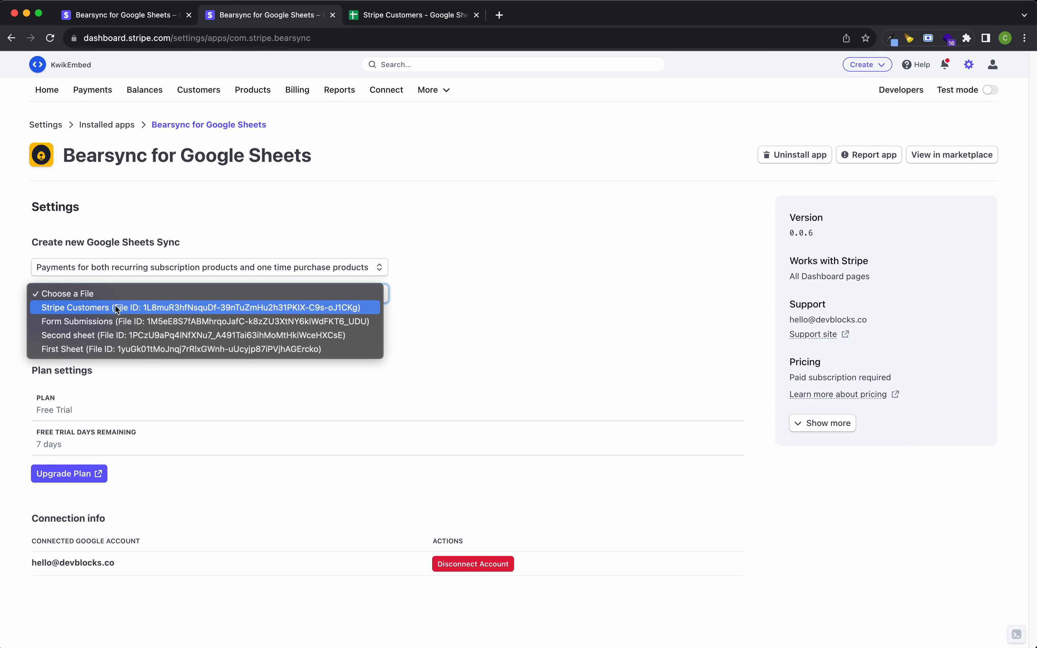
{"action": "left_click", "coordinate": [95, 307]}
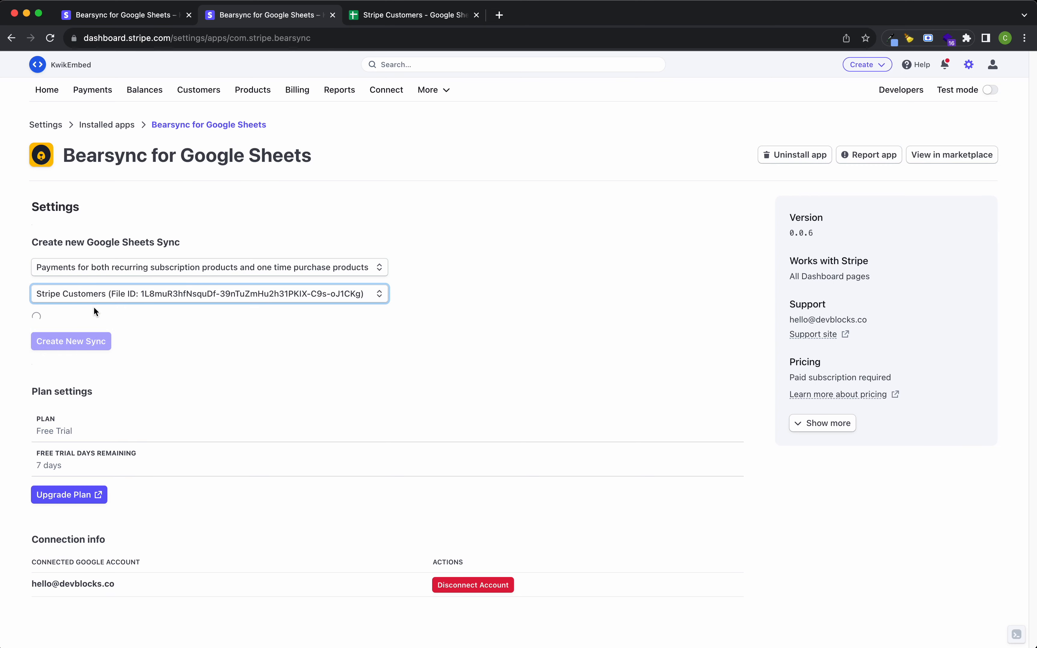
{"action": "left_click", "coordinate": [422, 299]}
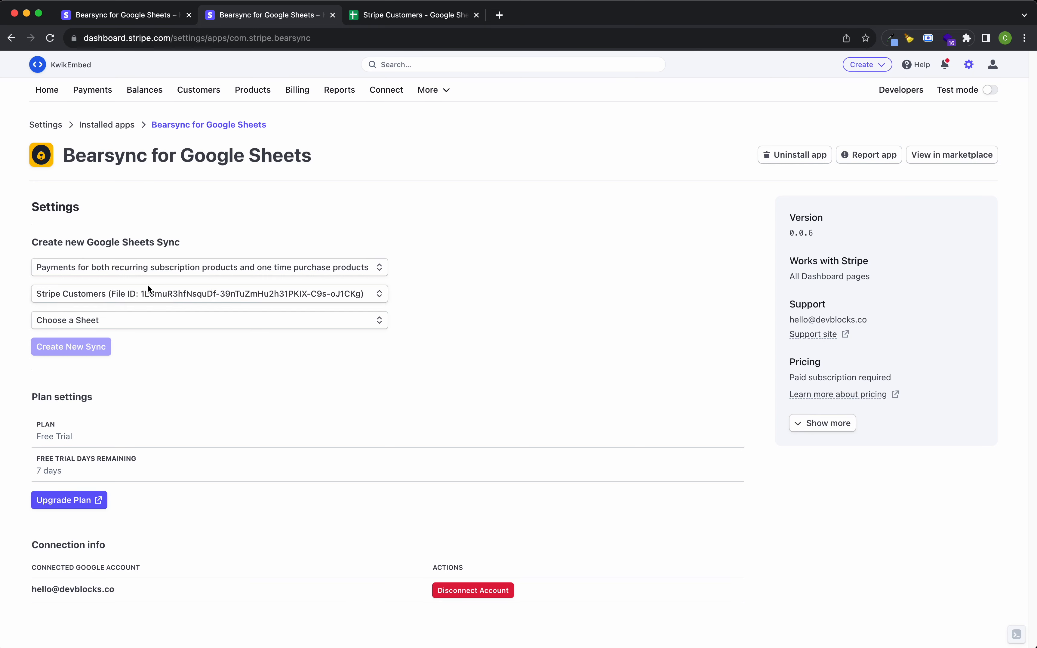
{"action": "left_click", "coordinate": [100, 325]}
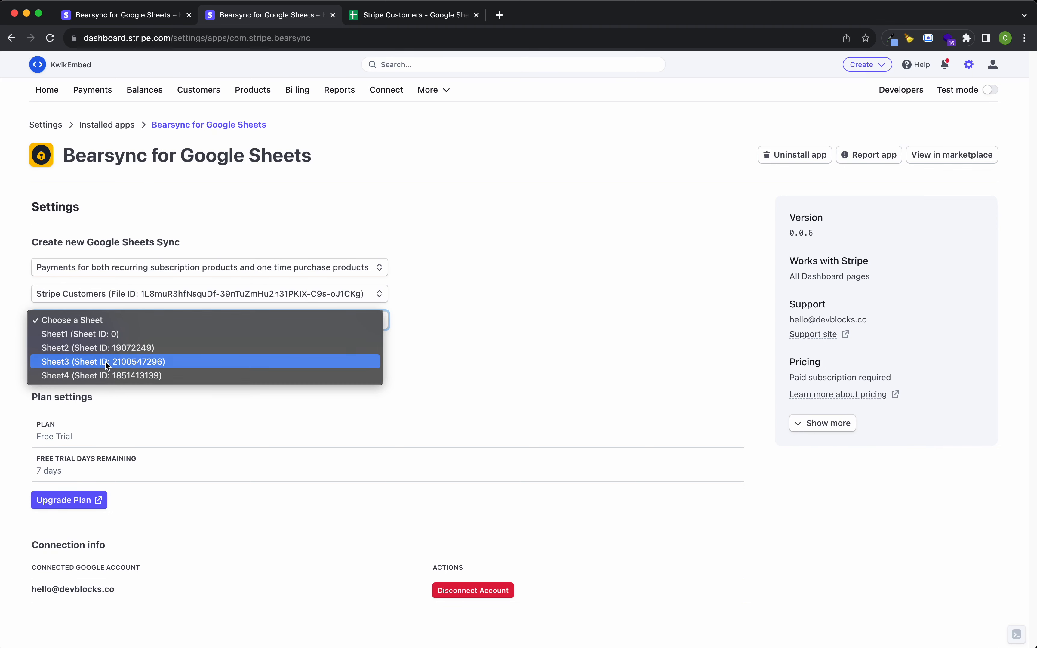
{"action": "left_click", "coordinate": [69, 334]}
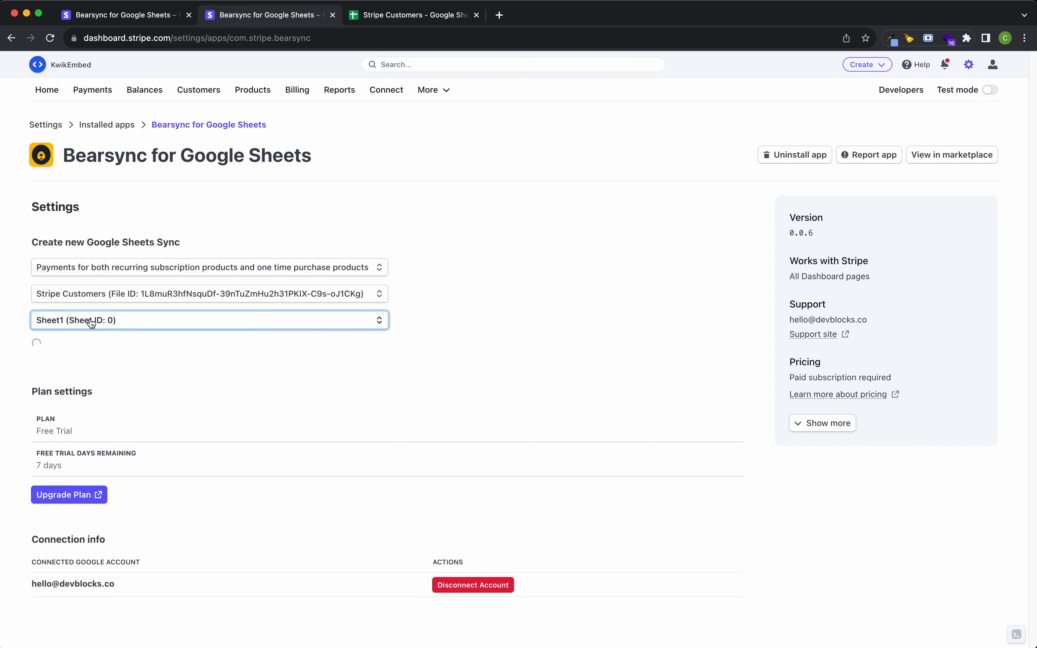
Look at Sheet1 in the Stripe Customers spreadsheet, then return to the Bearsync settings
{"action": "left_click", "coordinate": [400, 17]}
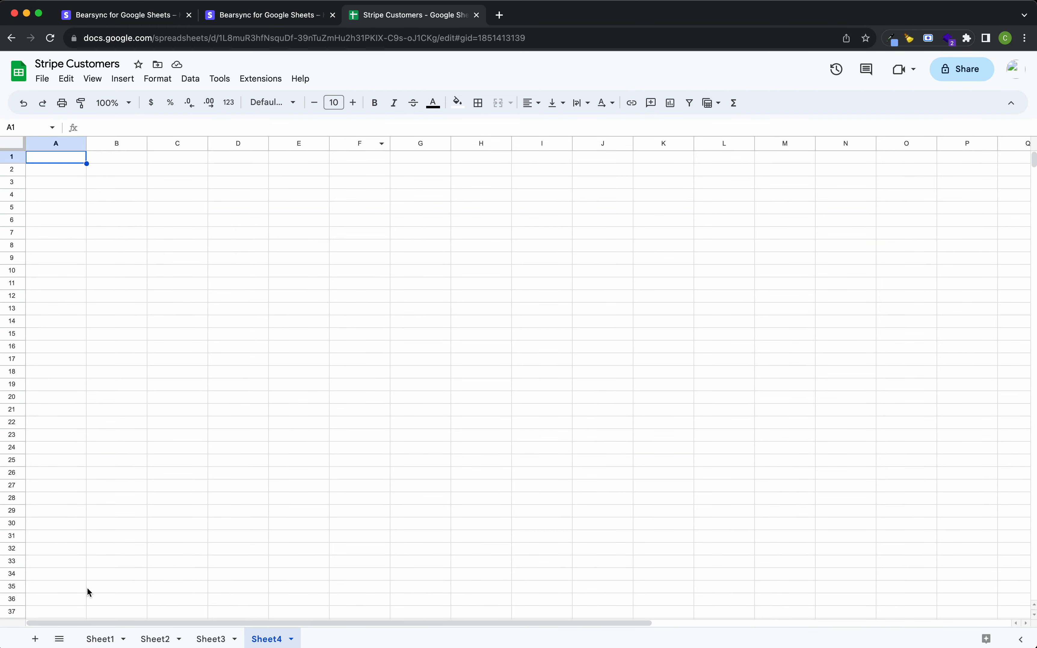
{"action": "left_click", "coordinate": [102, 638]}
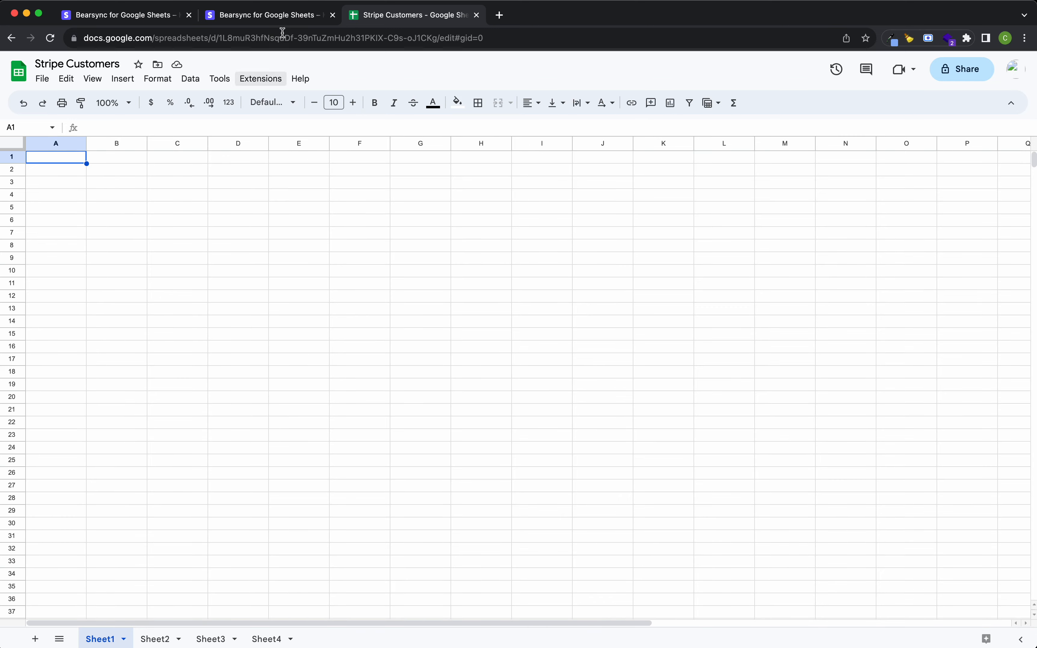
{"action": "left_click", "coordinate": [277, 18]}
{"action": "left_click", "coordinate": [255, 377]}
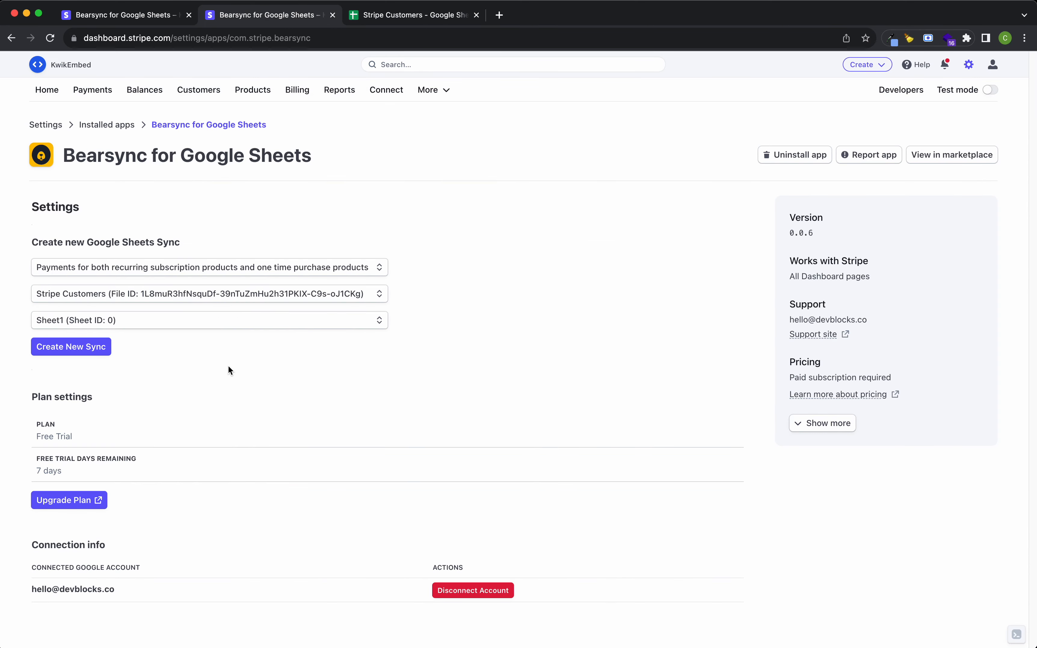
Create the new sync and apply the recommended column layout to it
{"action": "left_click", "coordinate": [67, 348]}
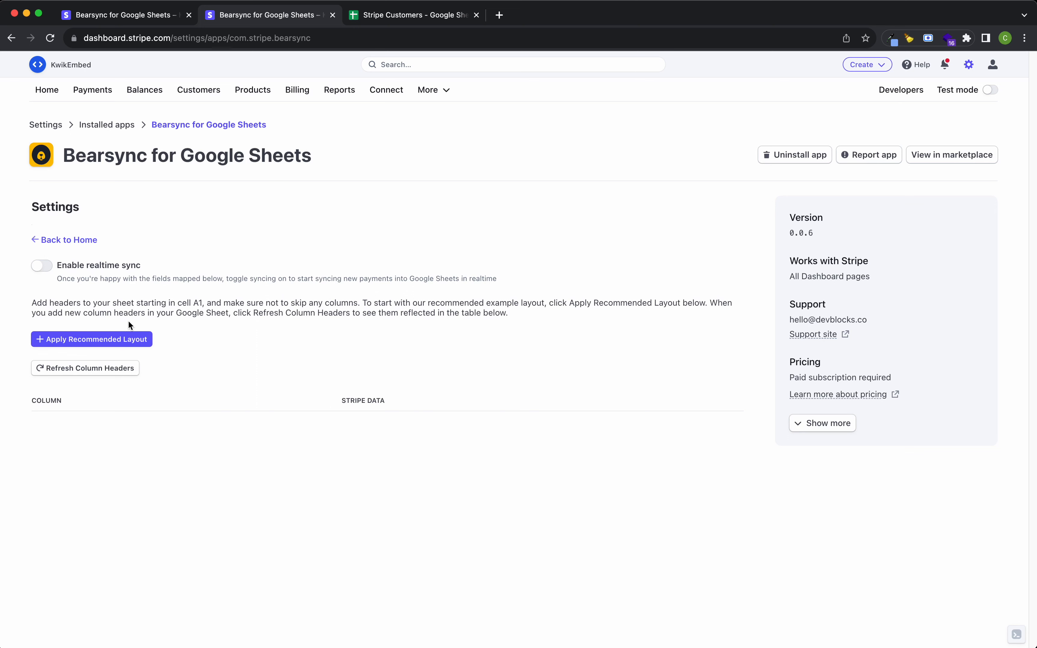
{"action": "left_click", "coordinate": [94, 341]}
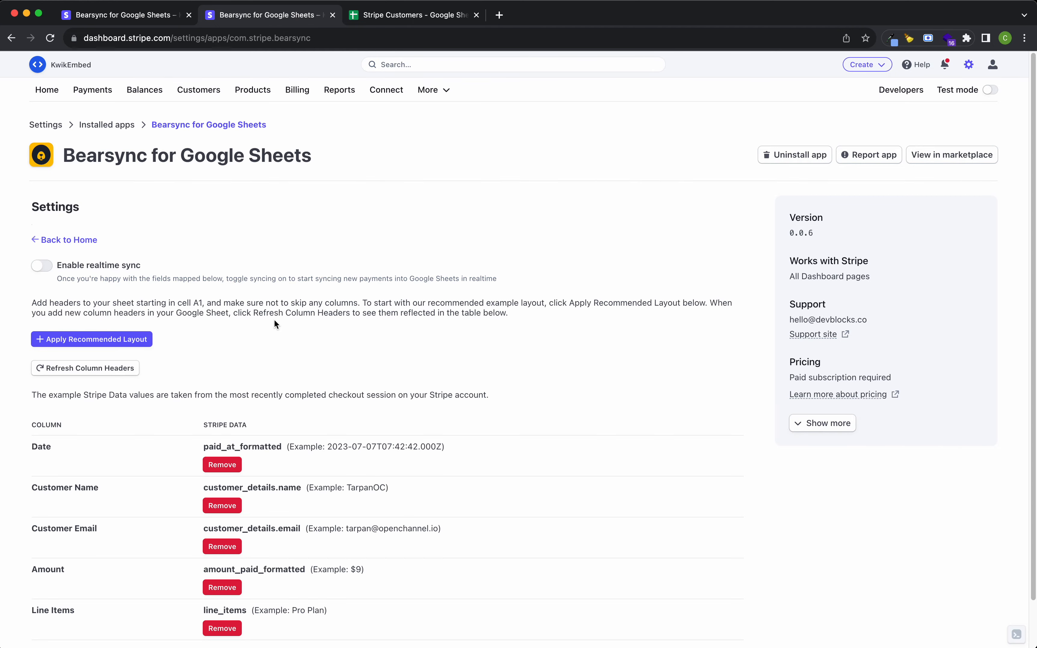
{"action": "scroll", "coordinate": [158, 374], "scroll_direction": "down", "scroll_amount": 2}
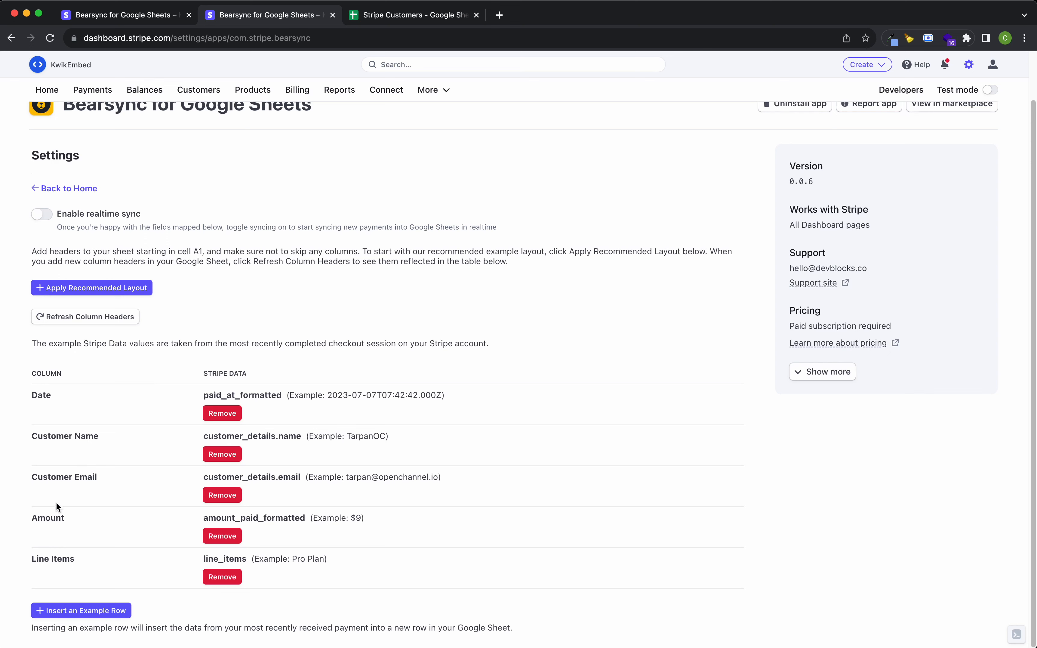
Switch to the Stripe Customers spreadsheet and widen the Customer Name, Customer Email and Amount columns
{"action": "left_click", "coordinate": [405, 17]}
{"action": "left_click", "coordinate": [117, 220]}
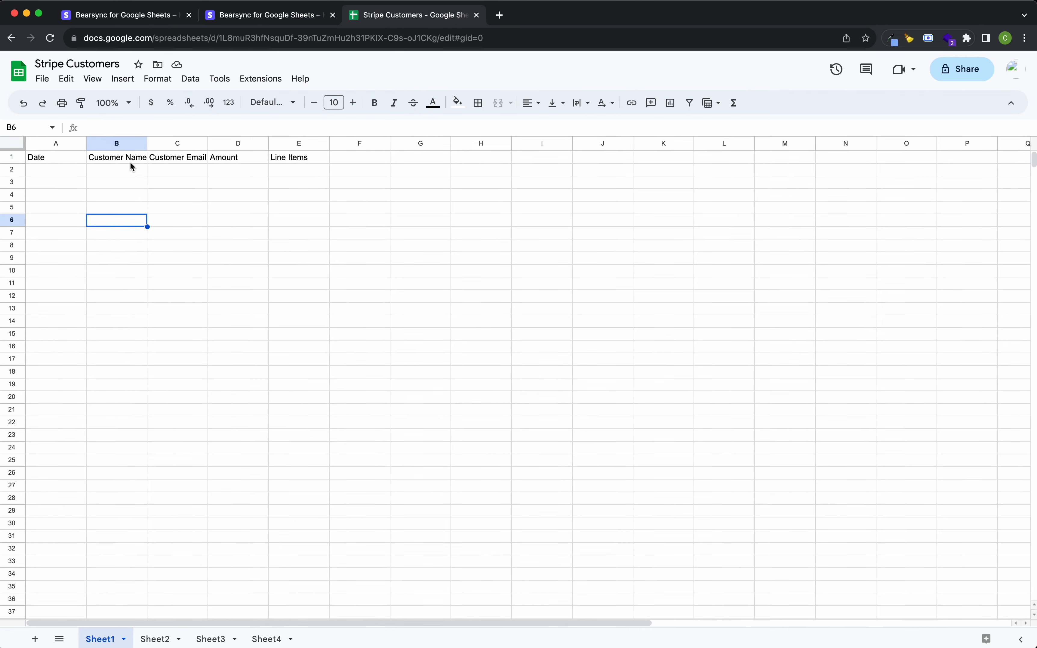
{"action": "left_click_drag", "start_coordinate": [147, 143], "coordinate": [336, 143]}
Switch to the Bearsync settings, enable realtime sync and insert an example row into the Google Sheet
{"action": "left_click", "coordinate": [267, 16]}
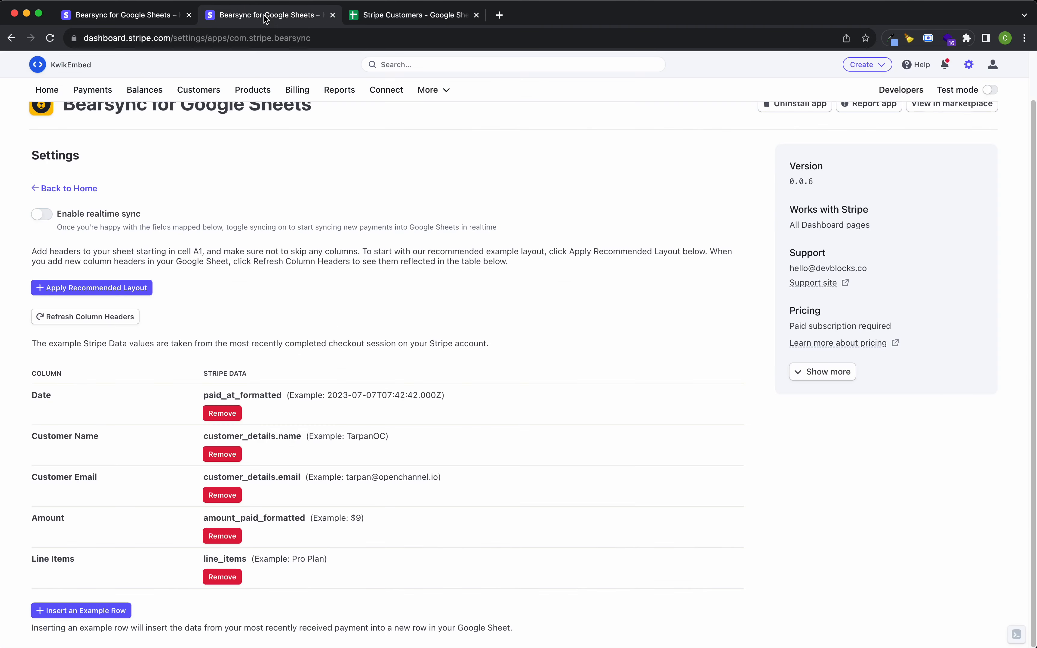
{"action": "left_click_drag", "start_coordinate": [304, 262], "coordinate": [299, 261]}
{"action": "left_click", "coordinate": [282, 305]}
{"action": "left_click", "coordinate": [41, 214]}
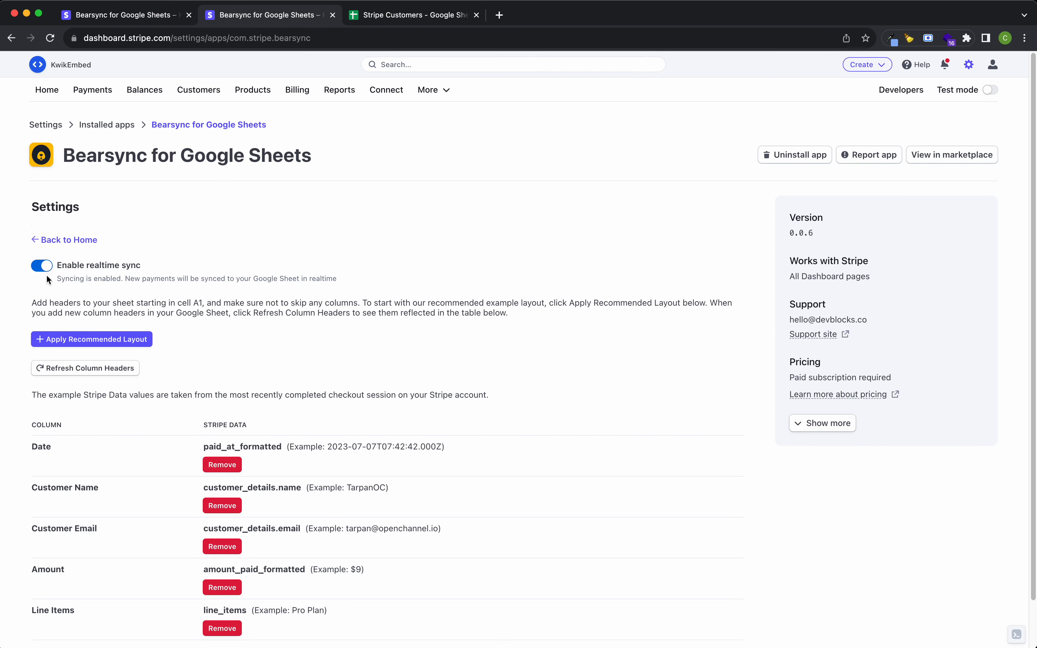
{"action": "scroll", "coordinate": [235, 333], "scroll_direction": "down", "scroll_amount": 1}
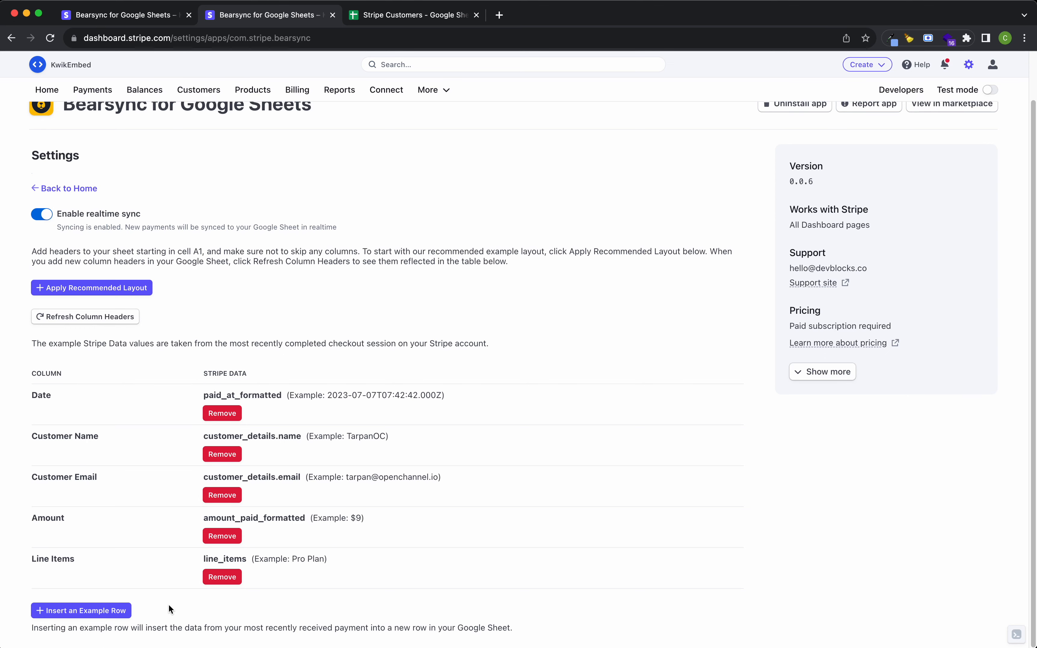
{"action": "left_click", "coordinate": [69, 609]}
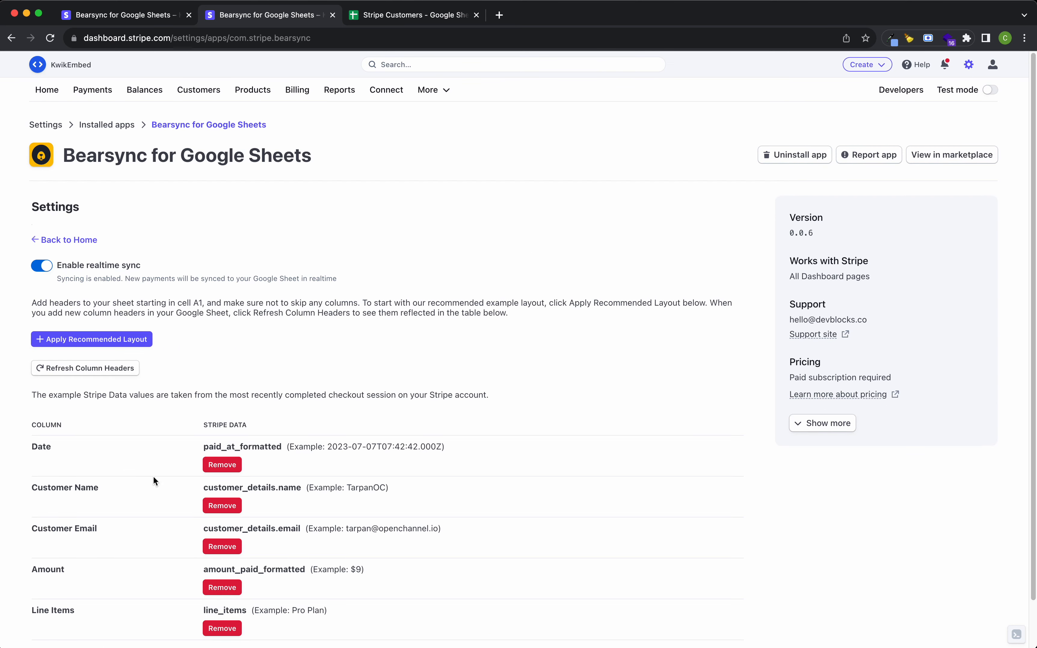
Switch to the Stripe Customers spreadsheet and widen the Date and Customer Email columns to fit the example row
{"action": "left_click", "coordinate": [392, 20]}
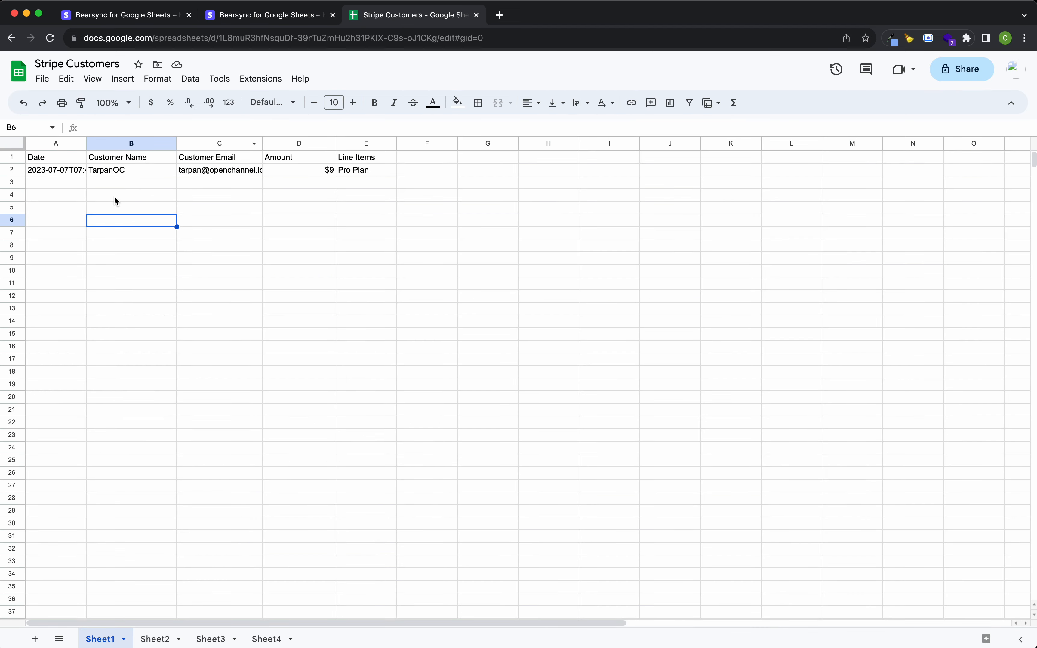
{"action": "left_click", "coordinate": [135, 198]}
{"action": "left_click_drag", "start_coordinate": [86, 144], "coordinate": [133, 144]}
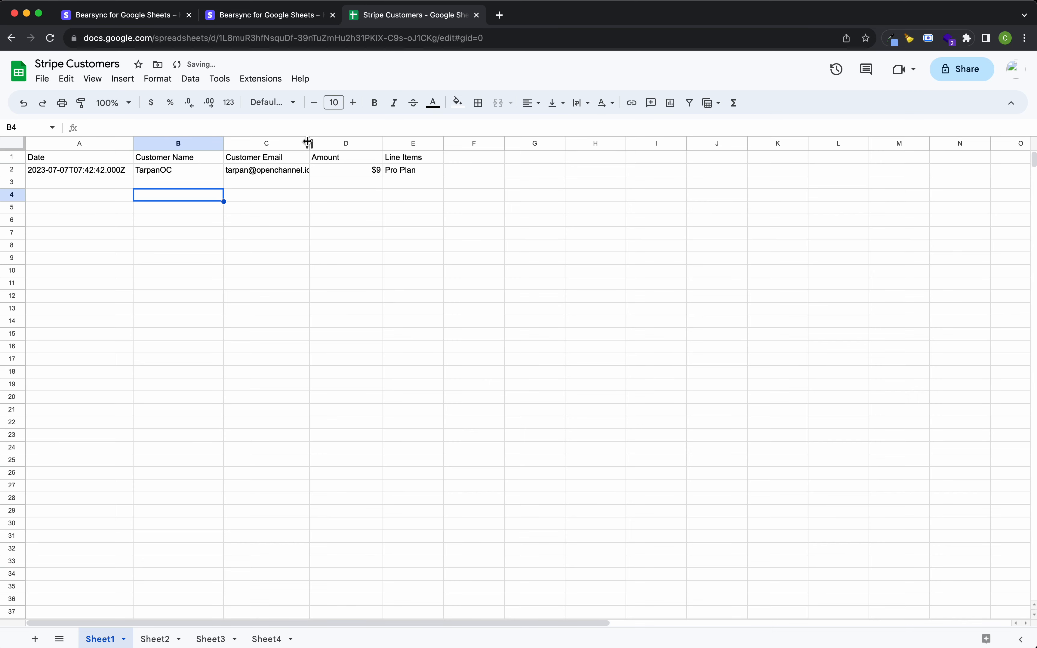
{"action": "left_click_drag", "start_coordinate": [310, 143], "coordinate": [354, 144]}
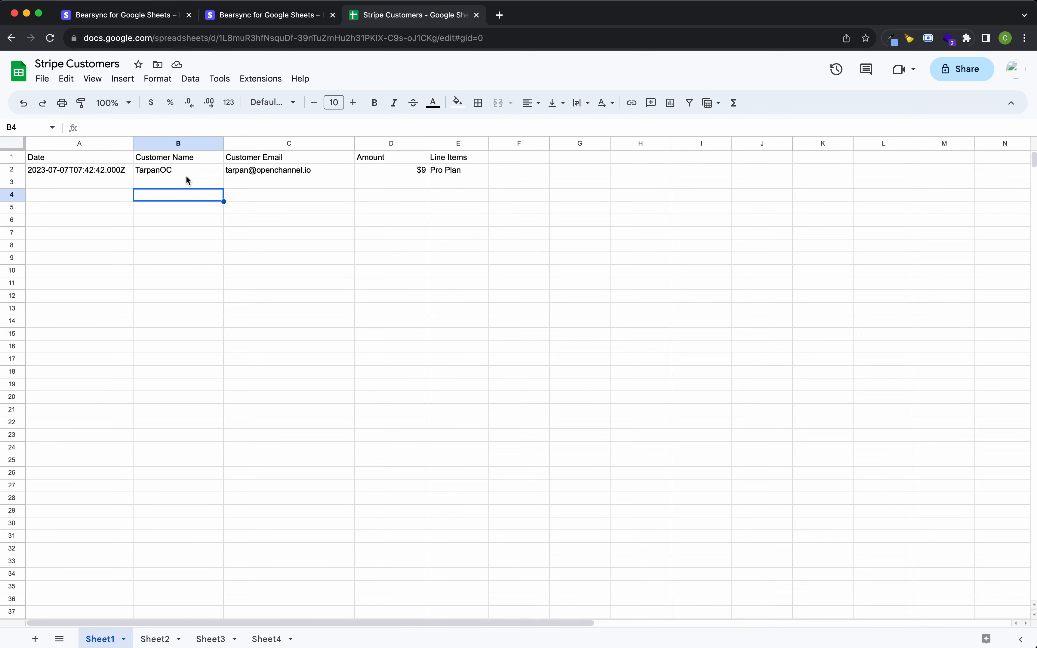
{"action": "left_click", "coordinate": [106, 239]}
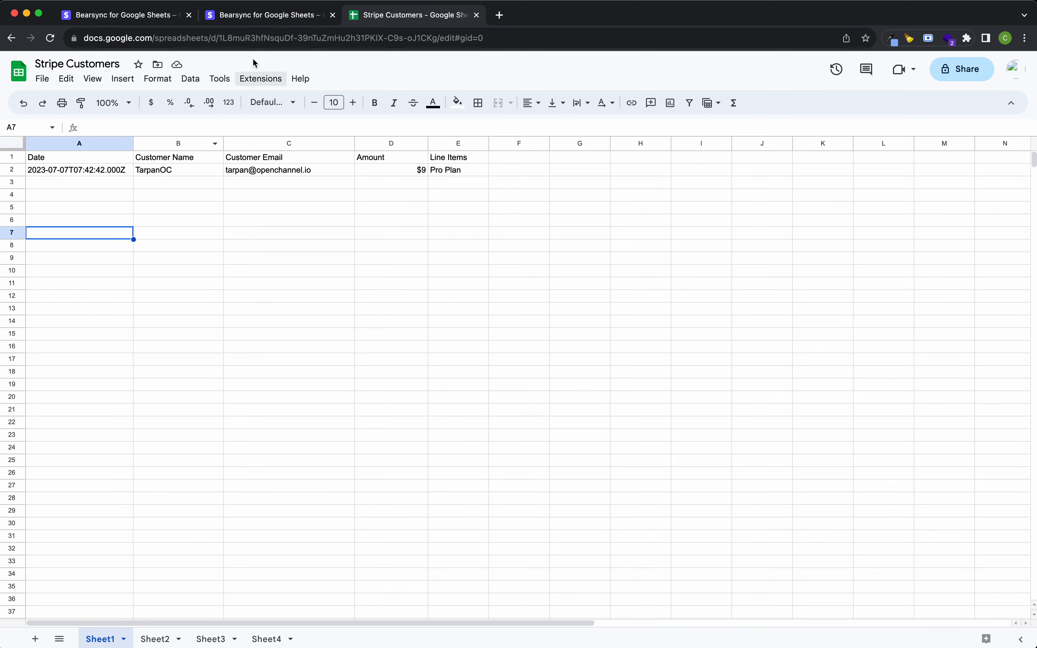
Switch to Bearsync, go back to its home view and open the Stripe Customers Sheet1 sync for editing
{"action": "left_click", "coordinate": [264, 17]}
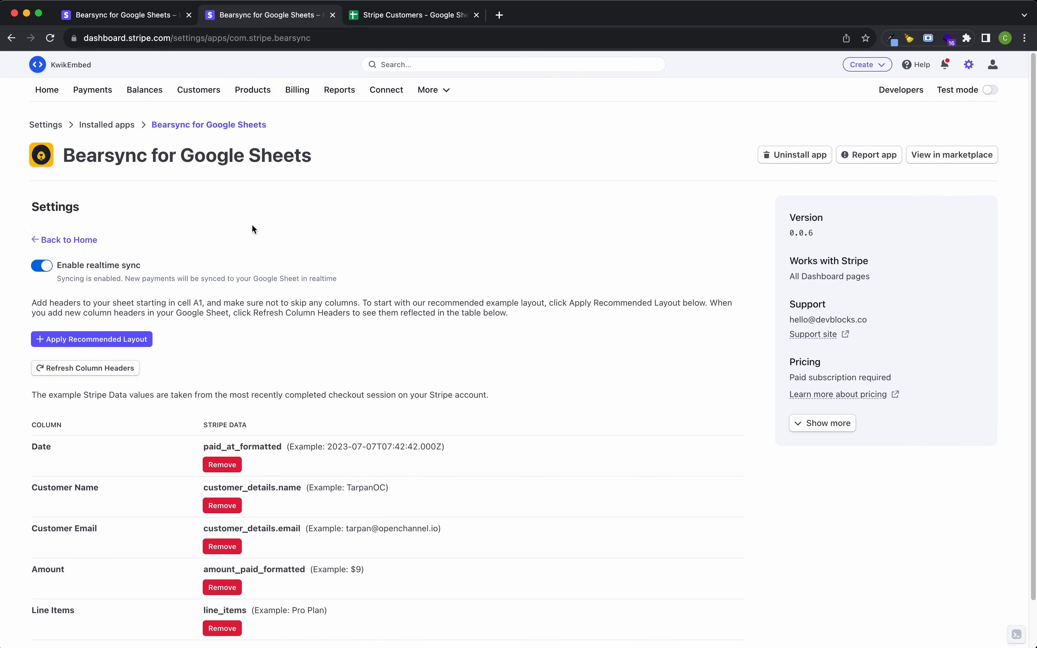
{"action": "scroll", "coordinate": [284, 317], "scroll_direction": "down", "scroll_amount": 2}
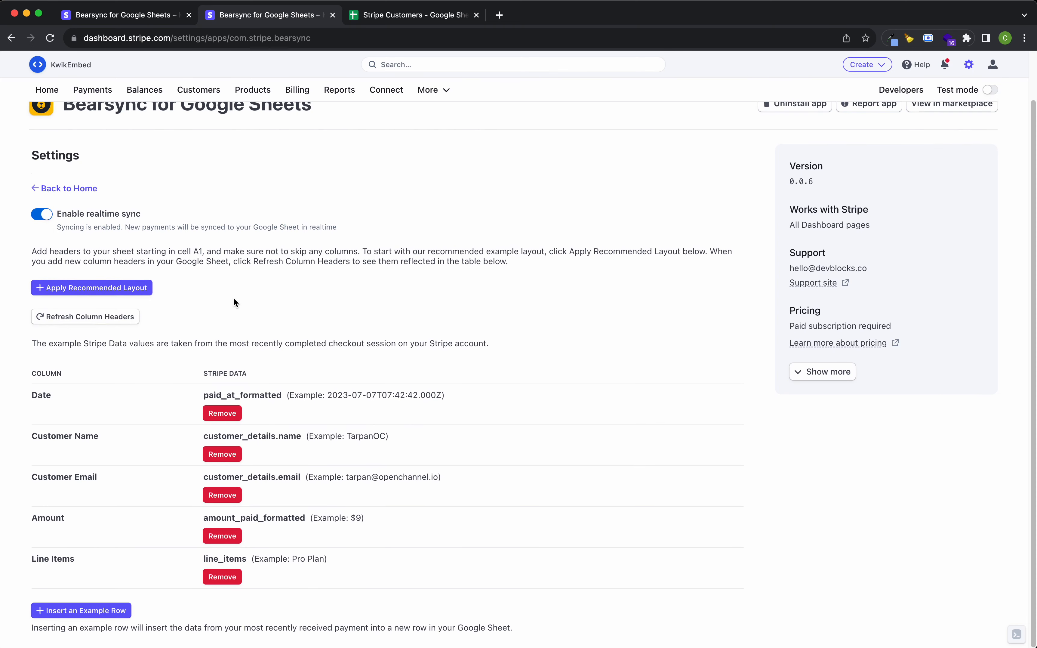
{"action": "left_click", "coordinate": [80, 188]}
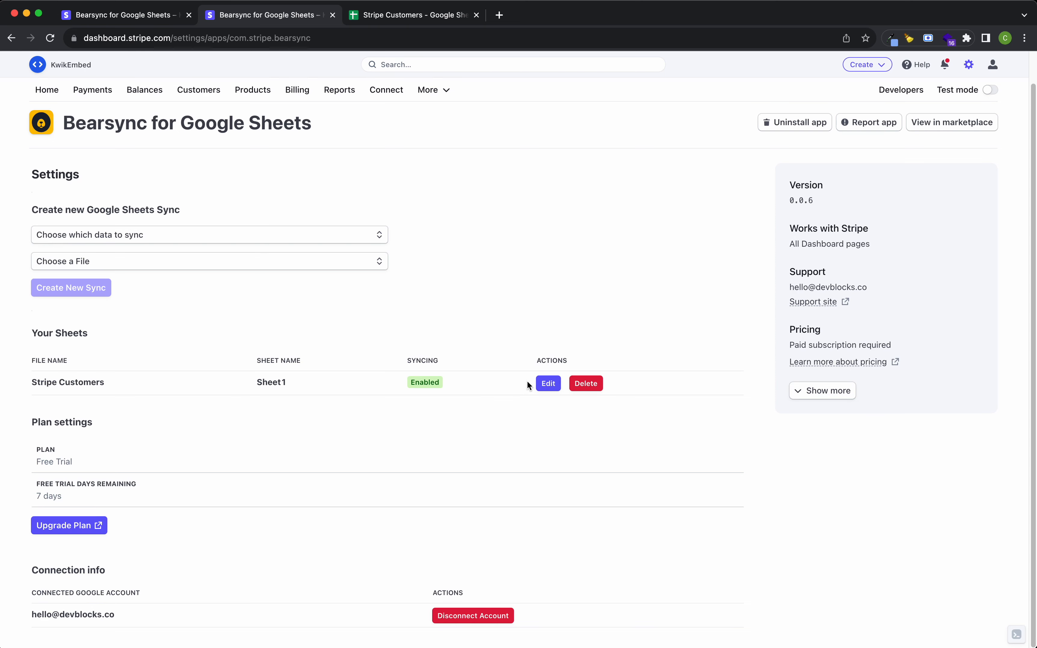
{"action": "left_click", "coordinate": [548, 383]}
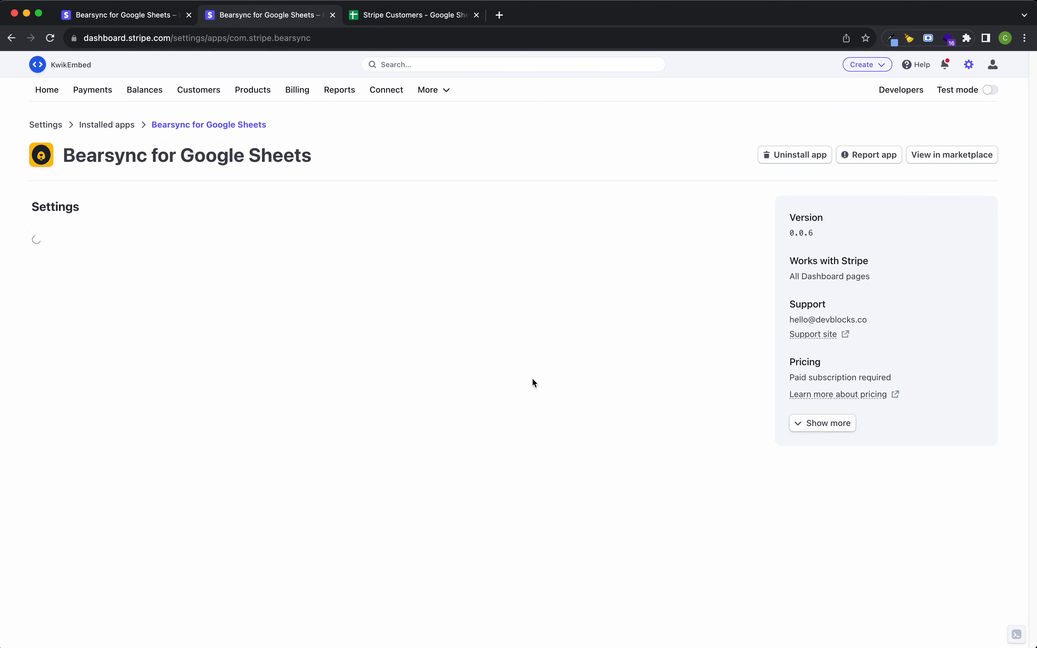
Switch to the Stripe Customers spreadsheet and rename the Customer Name header in cell B1 to "Name"
{"action": "left_click", "coordinate": [409, 15]}
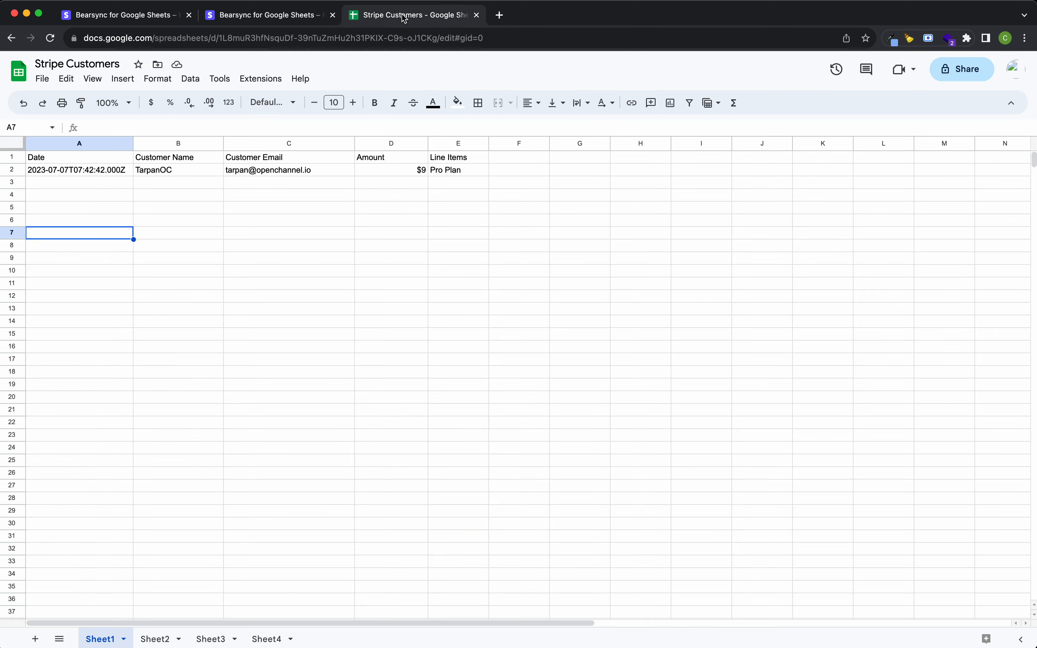
{"action": "left_click", "coordinate": [73, 179]}
{"action": "left_click", "coordinate": [60, 159]}
{"action": "double_click", "coordinate": [59, 159]}
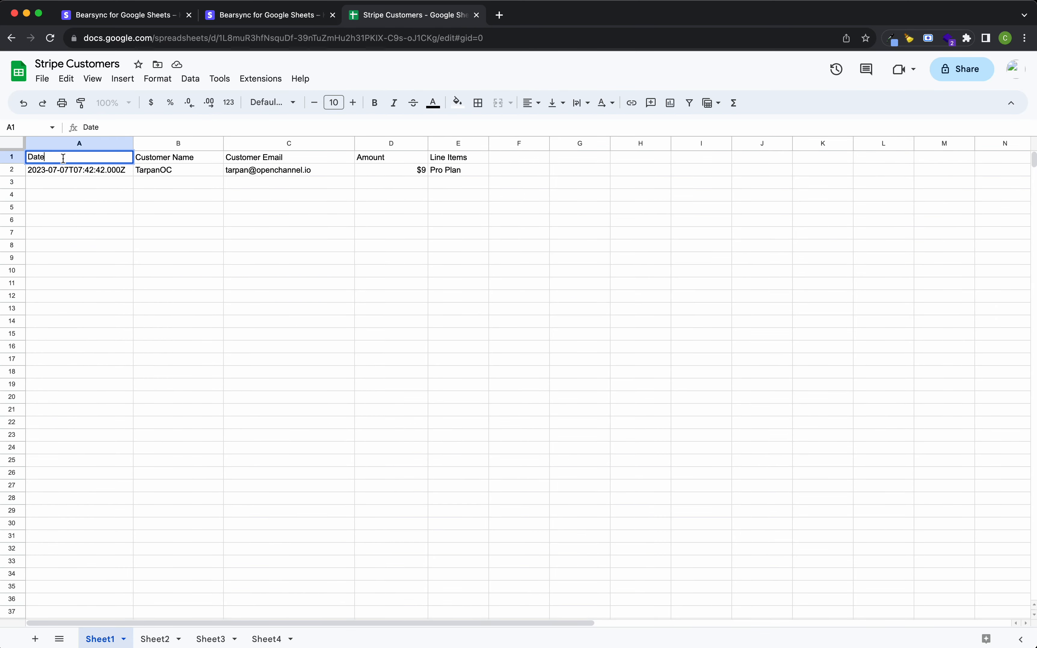
{"action": "triple_click", "coordinate": [171, 157]}
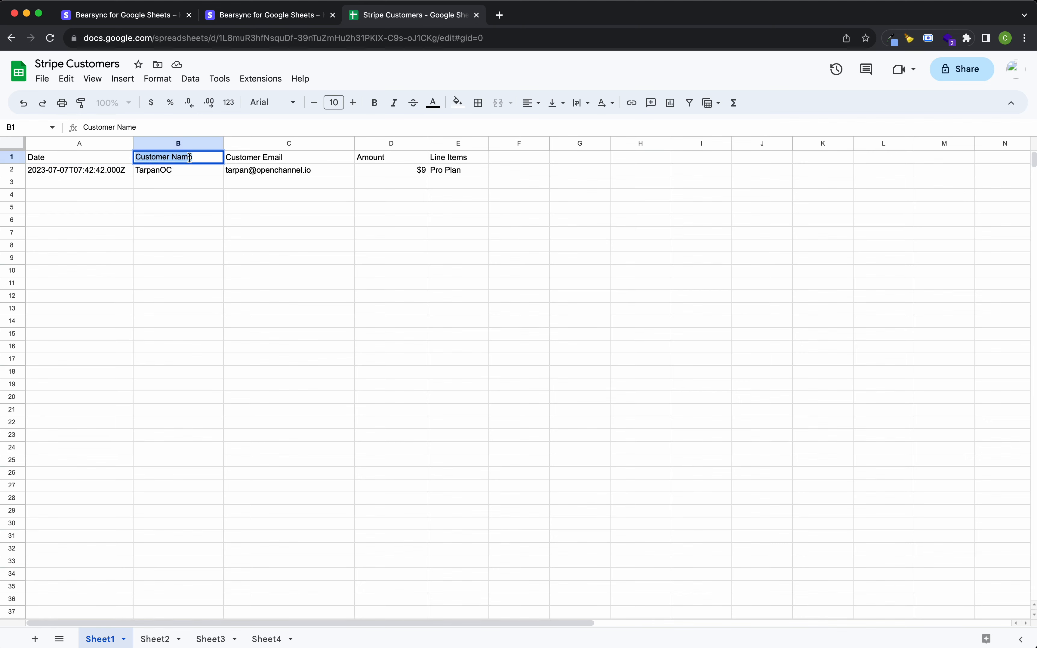
{"action": "type", "text": "Name"}
{"action": "key", "text": "Return"}
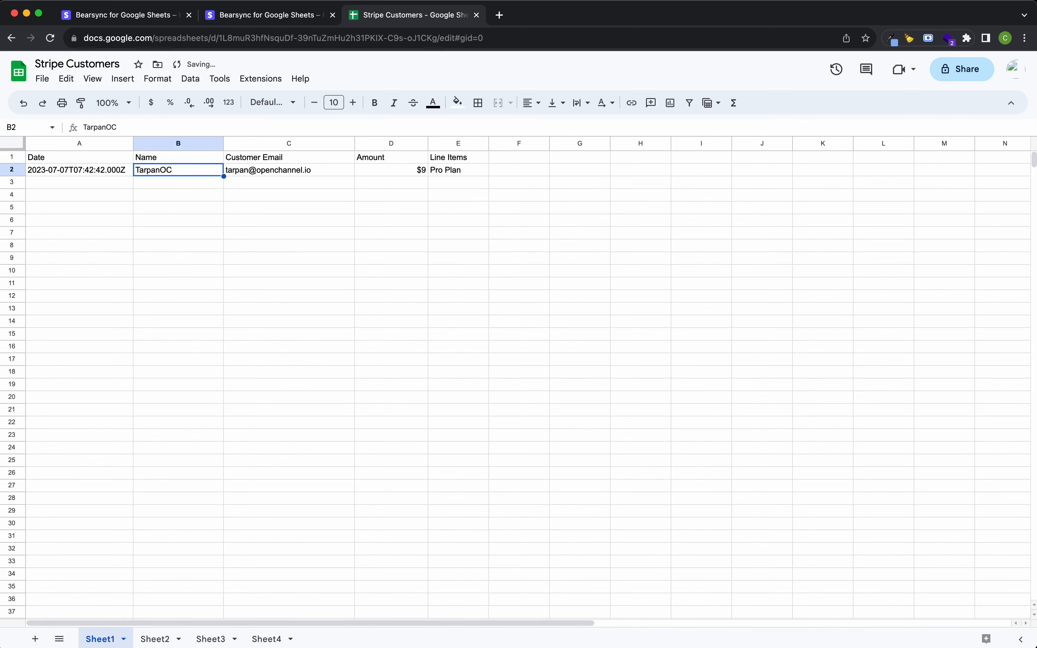
Switch to the Bearsync settings and refresh the column headers to pick up the renamed Name column
{"action": "left_click", "coordinate": [191, 284]}
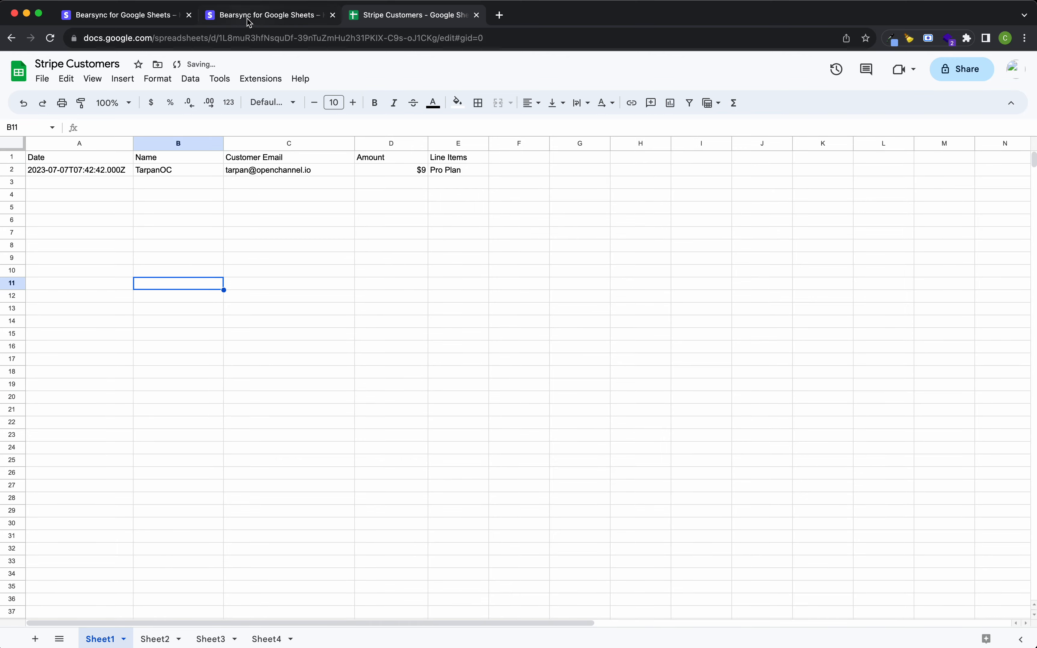
{"action": "left_click", "coordinate": [259, 19]}
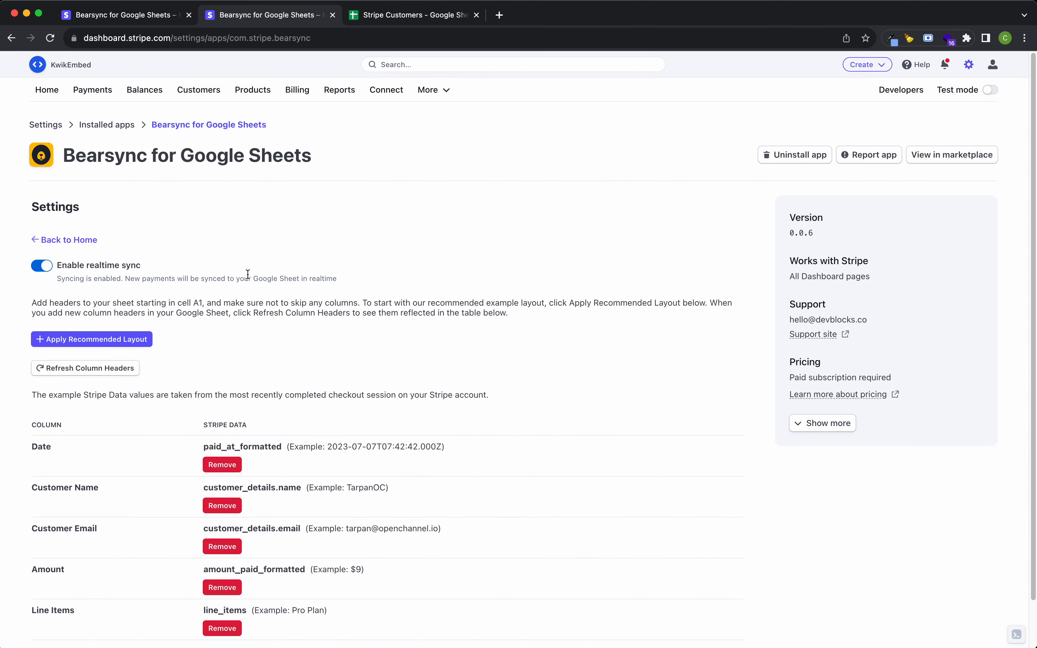
{"action": "scroll", "coordinate": [147, 499], "scroll_direction": "down", "scroll_amount": 3}
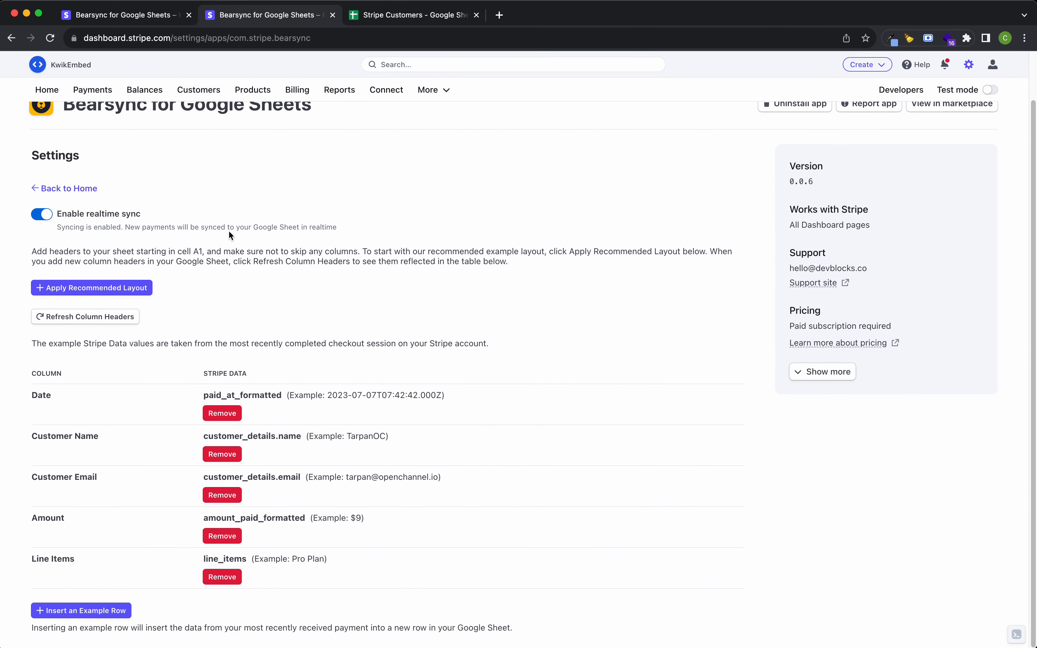
{"action": "left_click", "coordinate": [84, 317]}
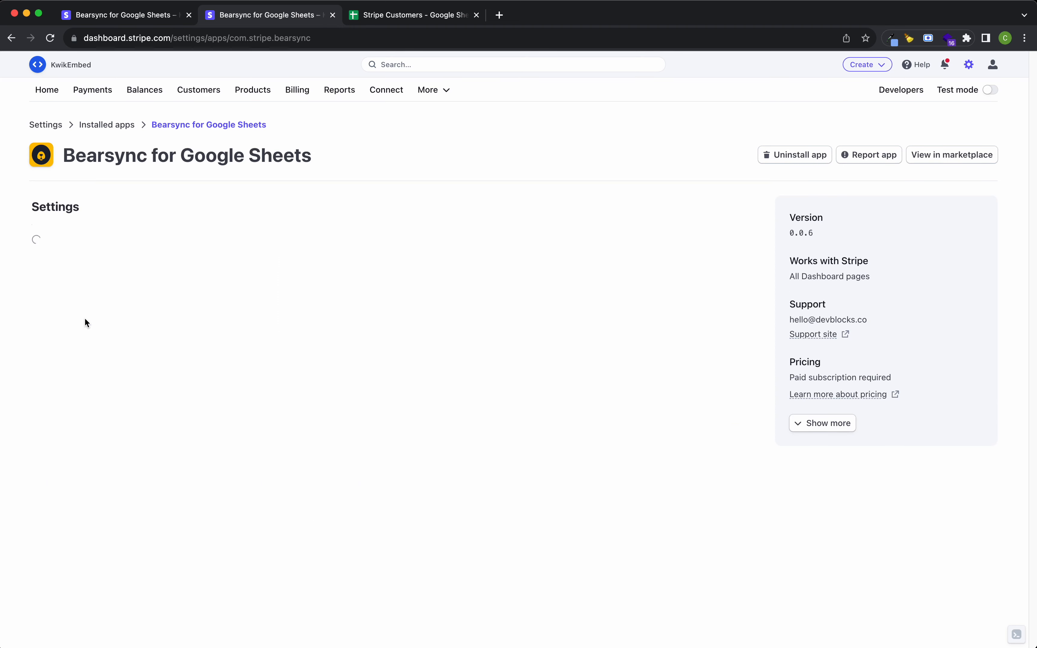
{"action": "scroll", "coordinate": [84, 422], "scroll_direction": "down", "scroll_amount": 3}
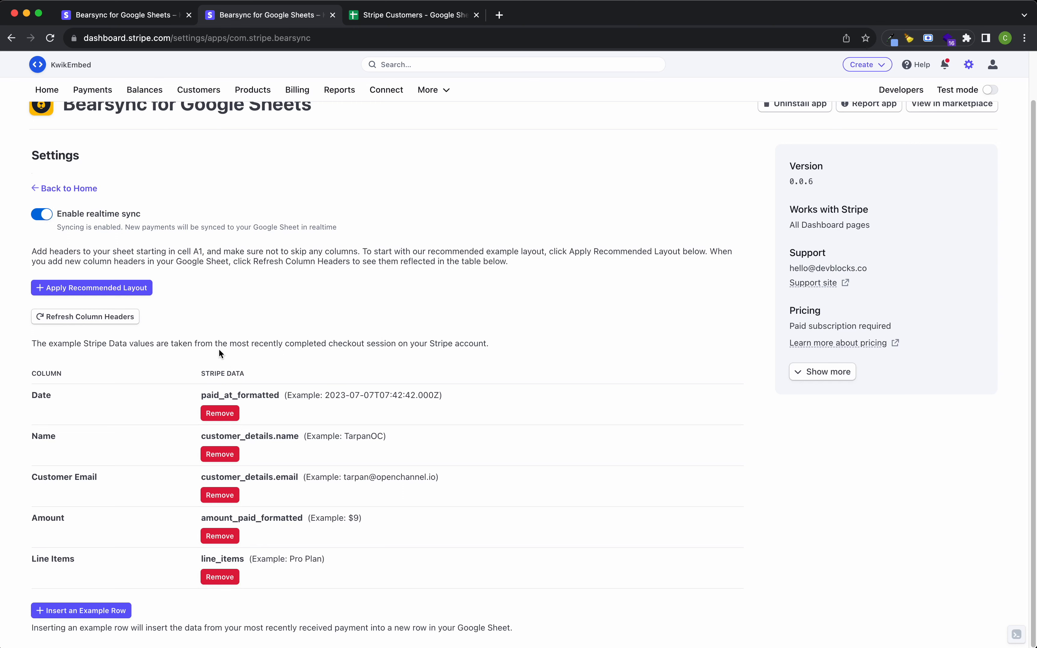
Switch to the Stripe Customers spreadsheet and add a "New Data" header in cell F1
{"action": "left_click", "coordinate": [396, 15]}
{"action": "left_click", "coordinate": [295, 210]}
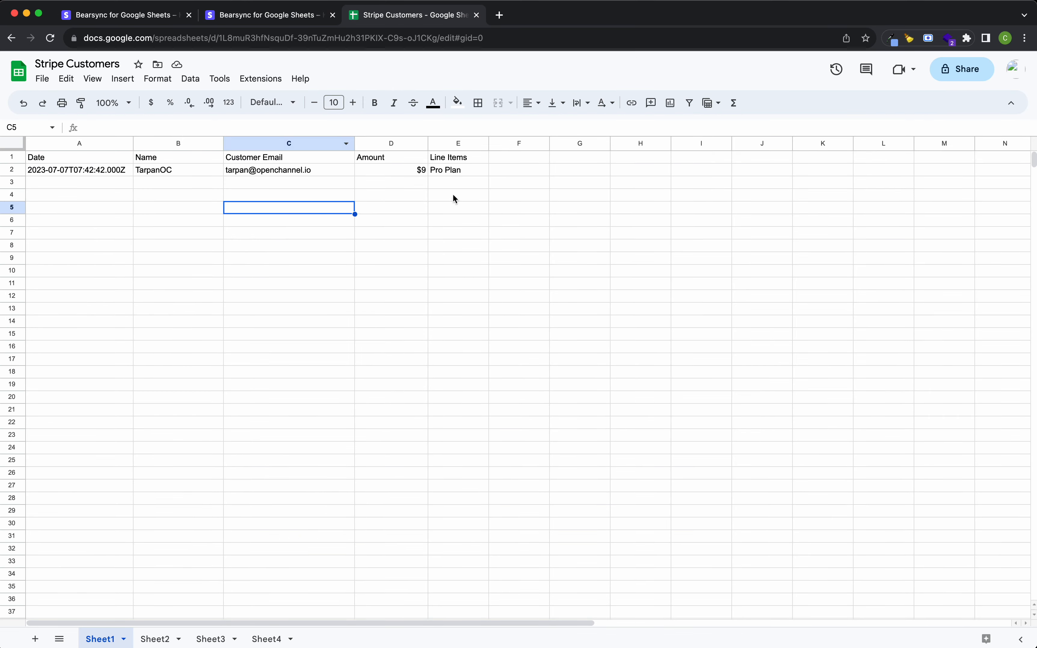
{"action": "left_click", "coordinate": [519, 158]}
{"action": "double_click", "coordinate": [513, 158]}
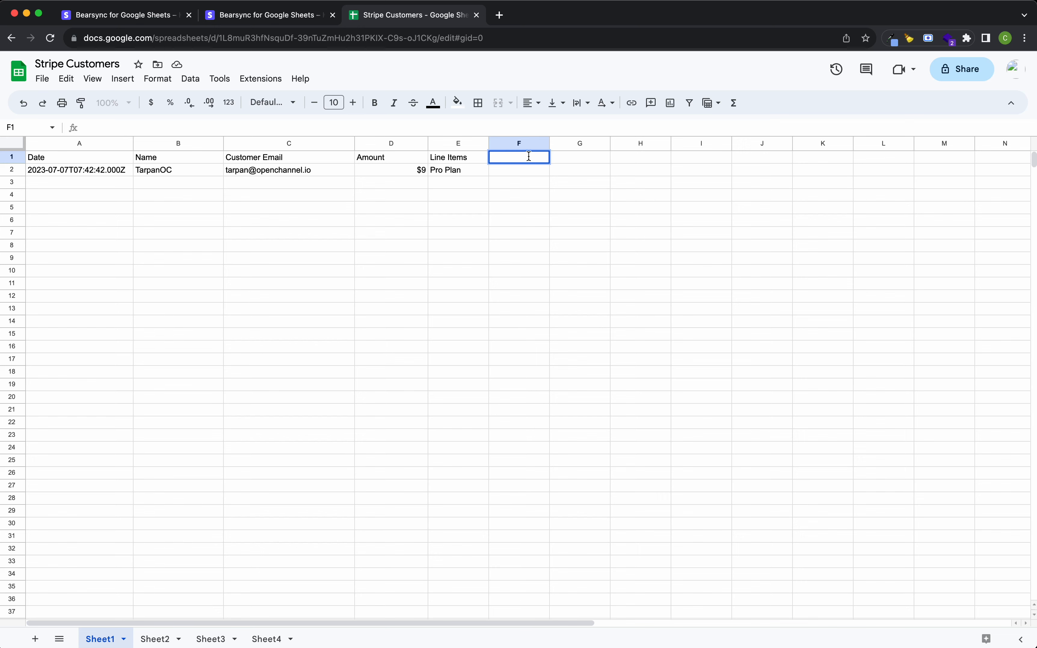
{"action": "type", "text": "New Data"}
{"action": "key", "text": "Return"}
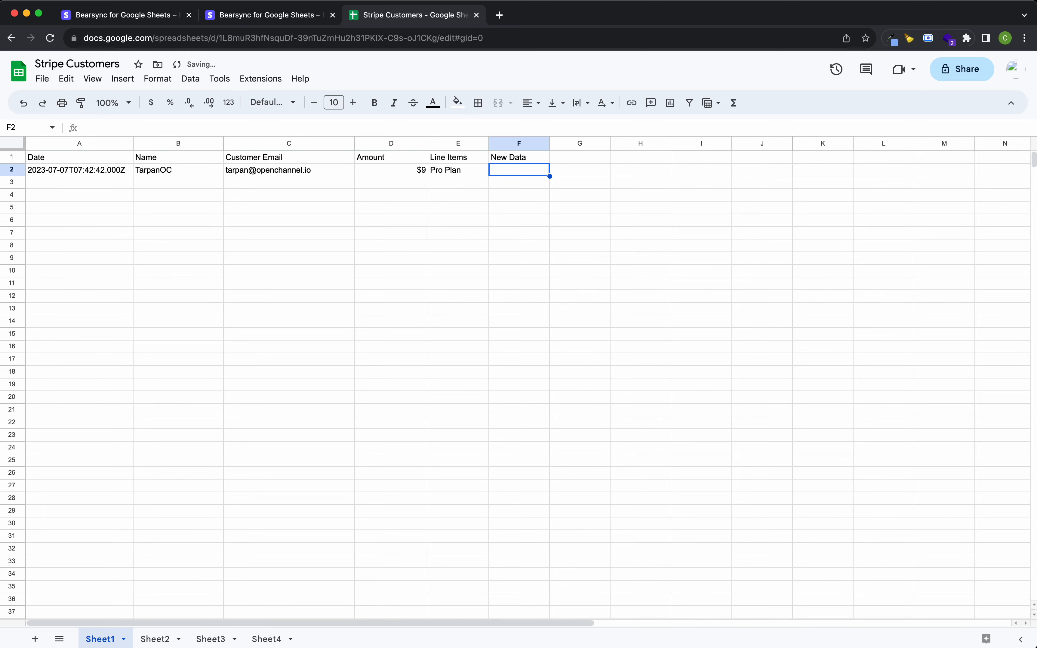
{"action": "left_click", "coordinate": [490, 324]}
Switch to the Bearsync settings and refresh the column headers to load the New Data column
{"action": "left_click", "coordinate": [245, 19]}
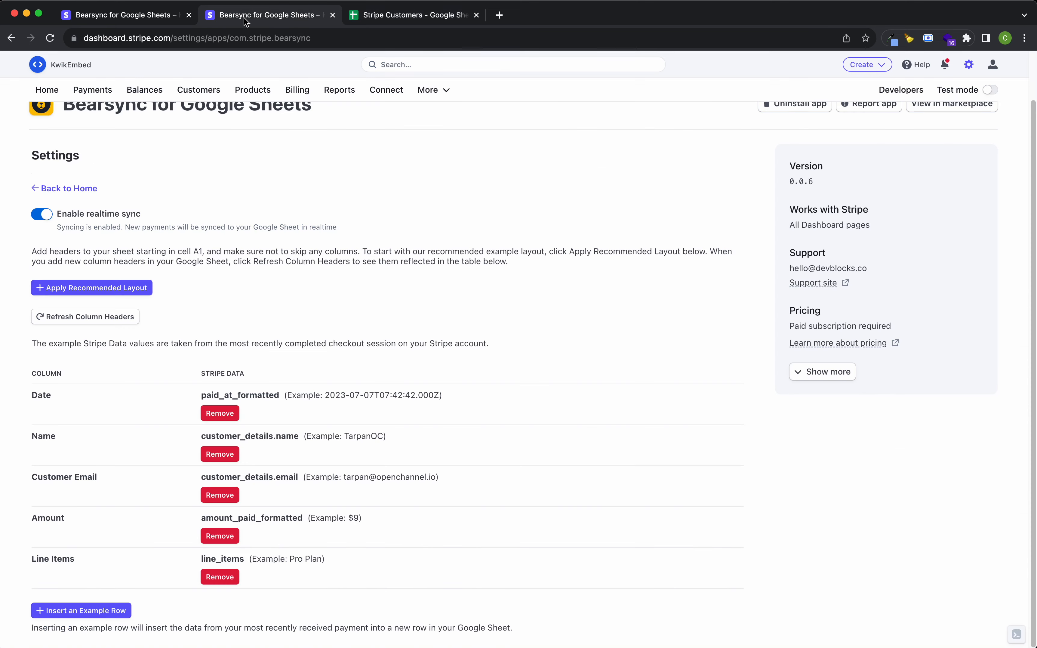
{"action": "left_click", "coordinate": [91, 317]}
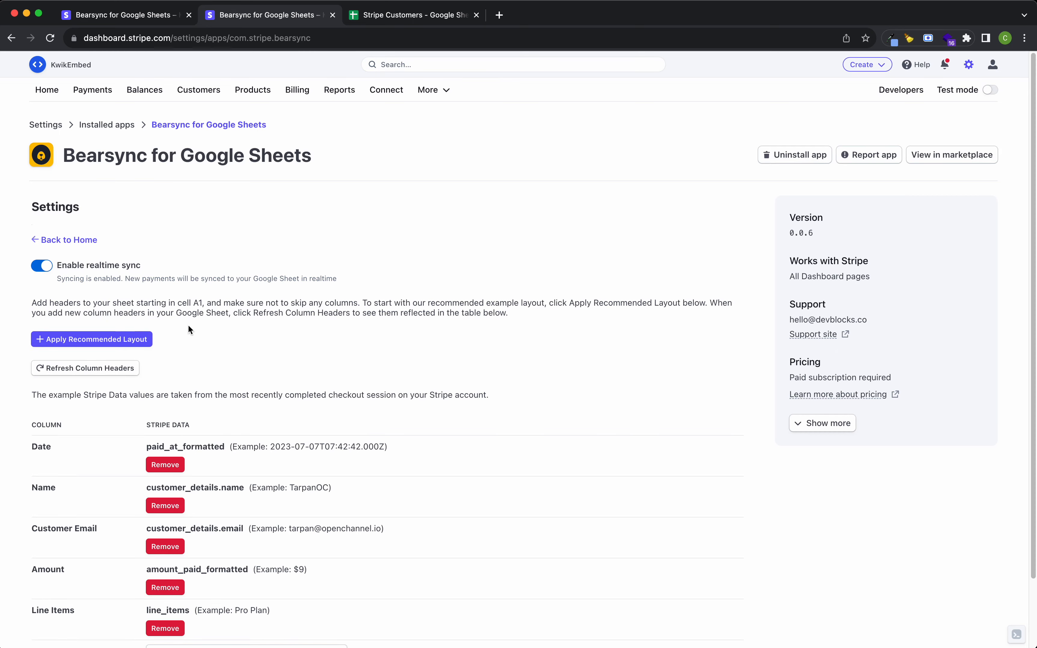
{"action": "scroll", "coordinate": [188, 324], "scroll_direction": "down", "scroll_amount": 2}
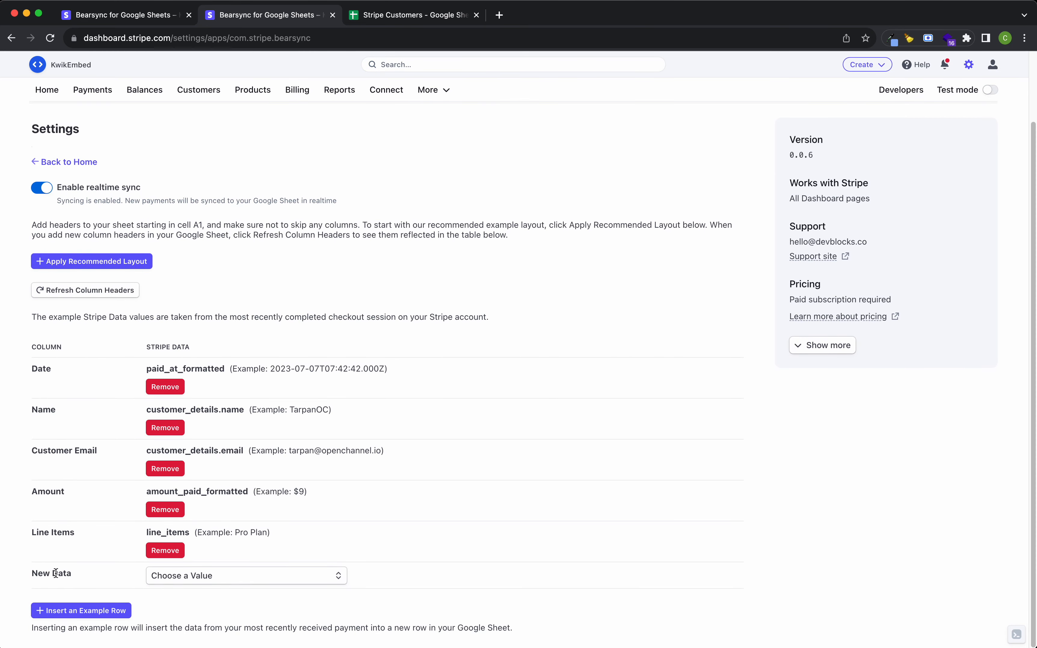
Look through the available Stripe values for the New Data column and assign payment_link to it
{"action": "left_click", "coordinate": [243, 574]}
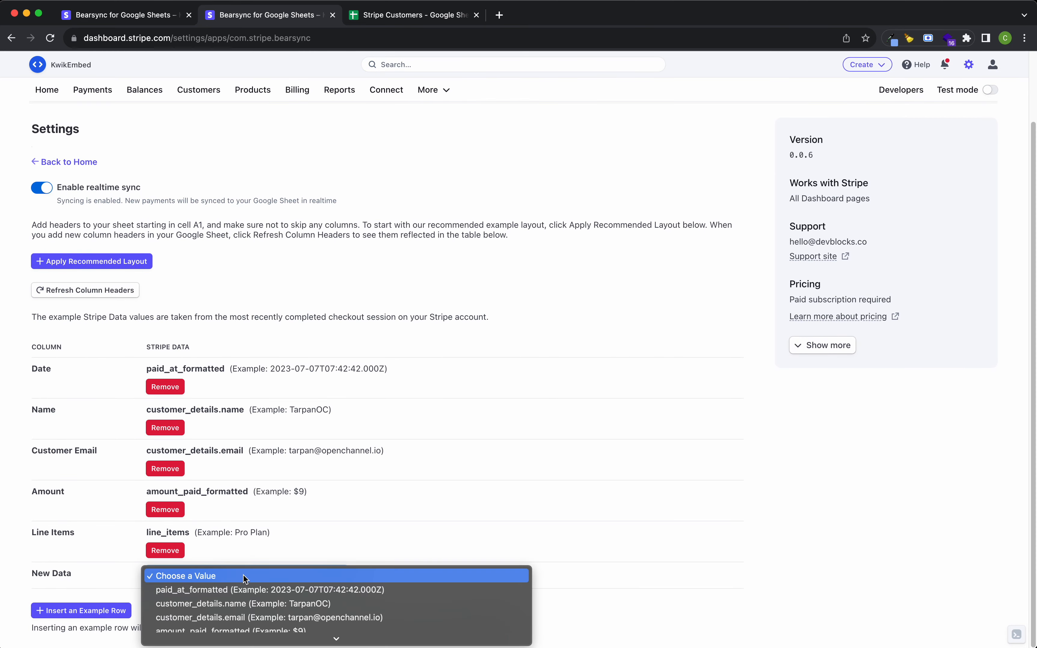
{"action": "scroll", "coordinate": [372, 619], "scroll_direction": "down", "scroll_amount": 10}
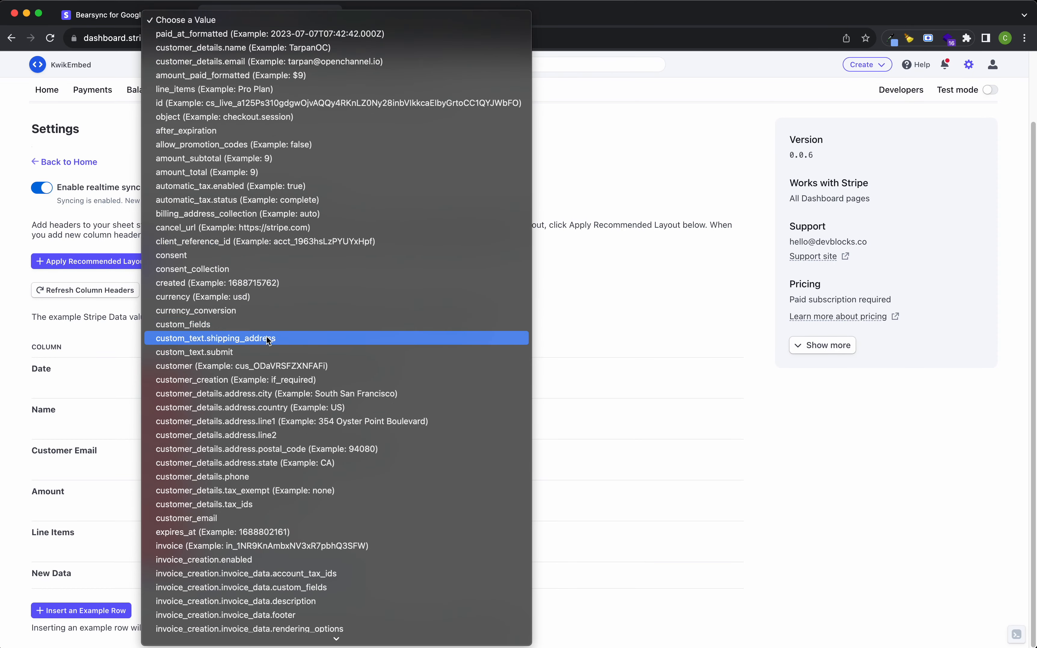
{"action": "scroll", "coordinate": [256, 338], "scroll_direction": "down", "scroll_amount": 5}
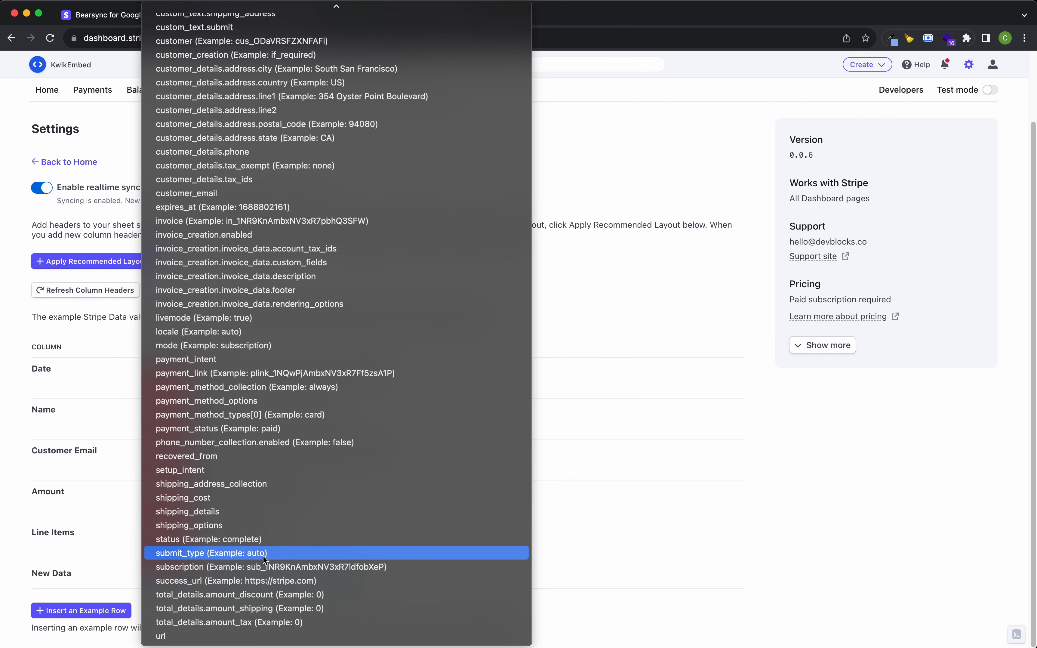
{"action": "scroll", "coordinate": [290, 441], "scroll_direction": "up", "scroll_amount": 2}
{"action": "scroll", "coordinate": [289, 439], "scroll_direction": "up", "scroll_amount": 5}
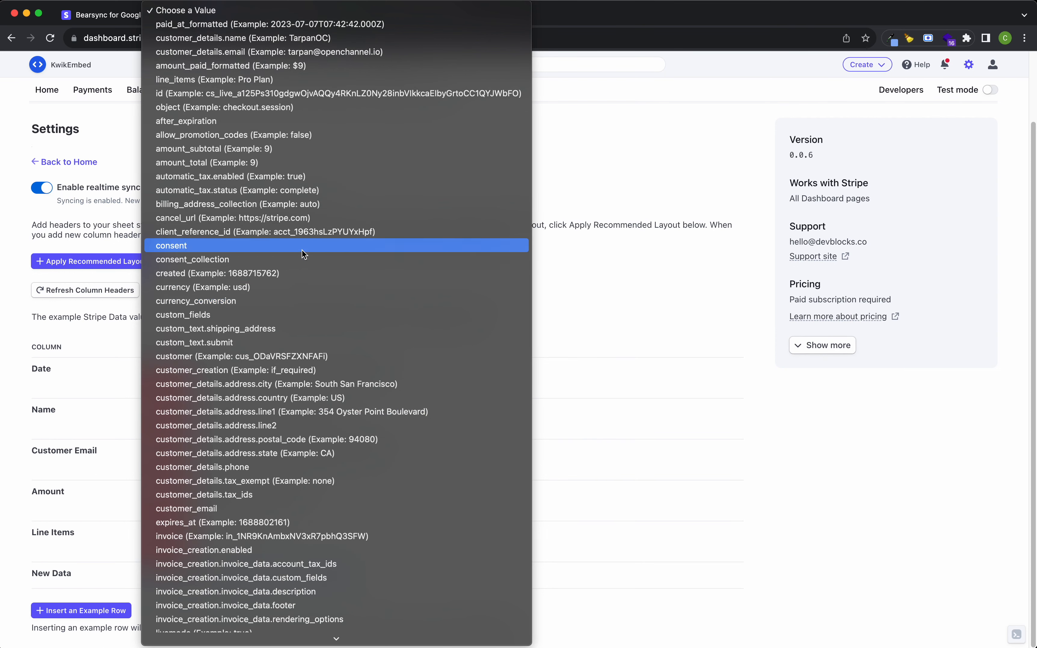
{"action": "scroll", "coordinate": [300, 239], "scroll_direction": "down", "scroll_amount": 2}
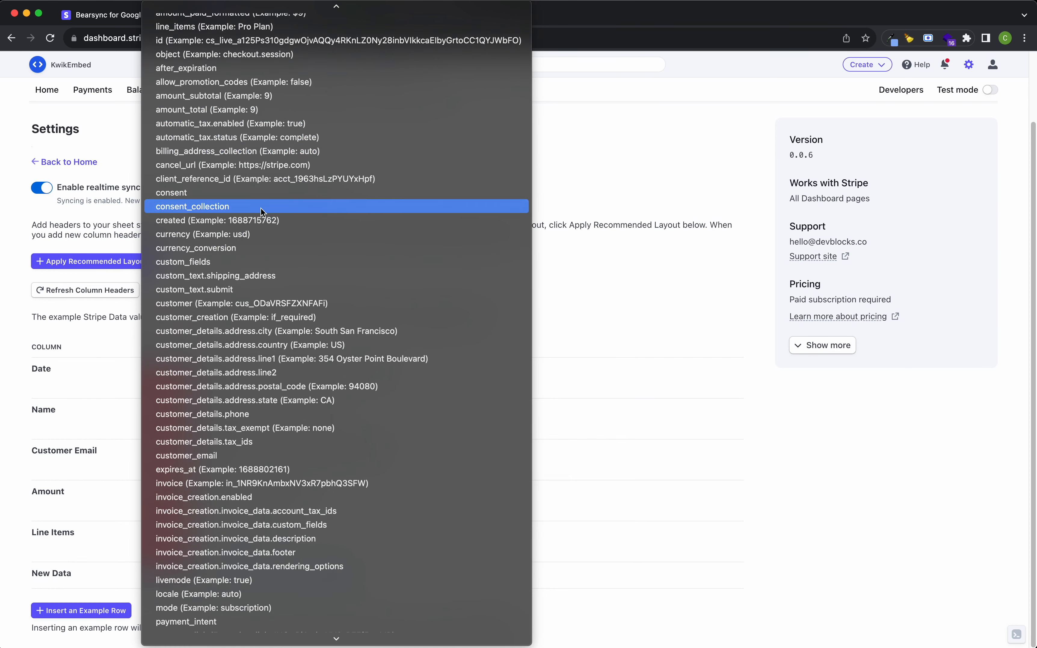
{"action": "scroll", "coordinate": [295, 214], "scroll_direction": "down", "scroll_amount": 3}
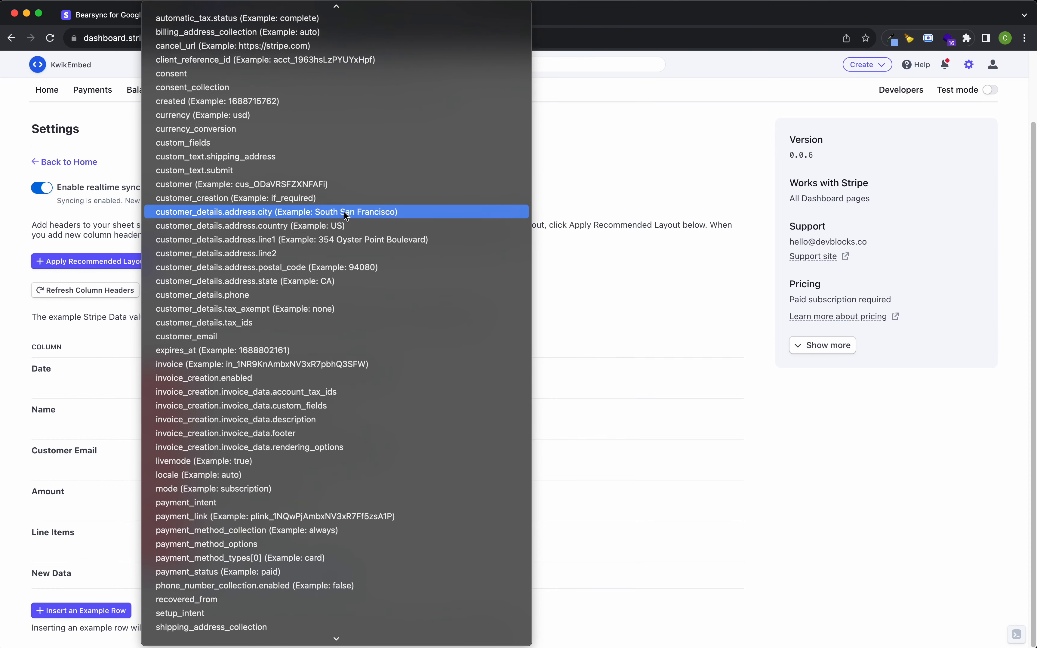
{"action": "scroll", "coordinate": [332, 278], "scroll_direction": "down", "scroll_amount": 1}
{"action": "scroll", "coordinate": [295, 245], "scroll_direction": "down", "scroll_amount": 1}
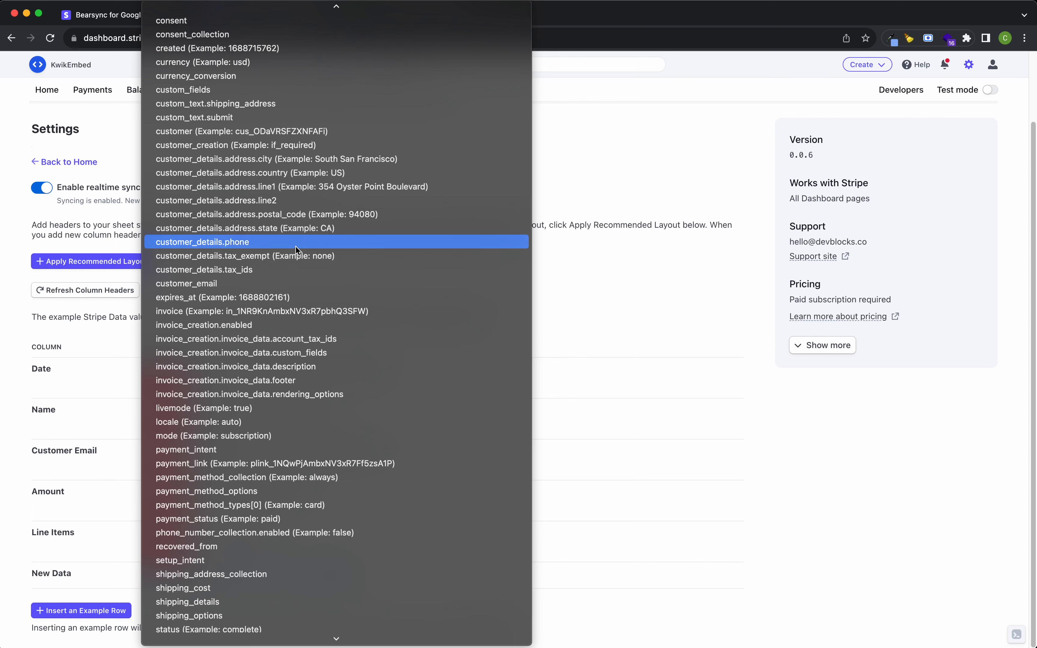
{"action": "scroll", "coordinate": [287, 222], "scroll_direction": "down", "scroll_amount": 2}
{"action": "scroll", "coordinate": [294, 243], "scroll_direction": "down", "scroll_amount": 2}
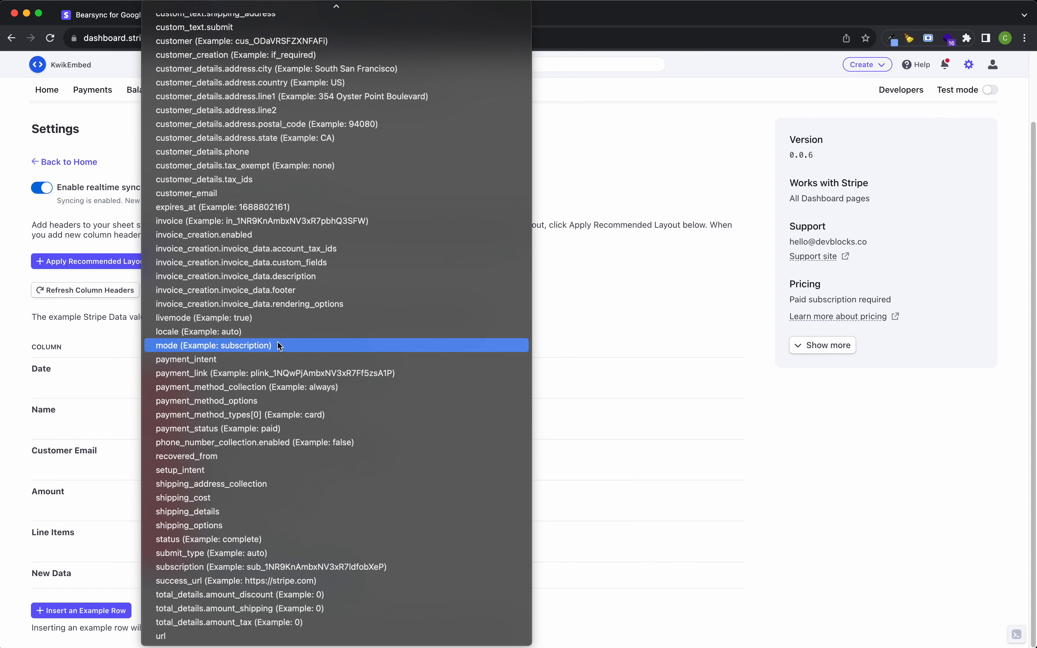
{"action": "left_click", "coordinate": [263, 372]}
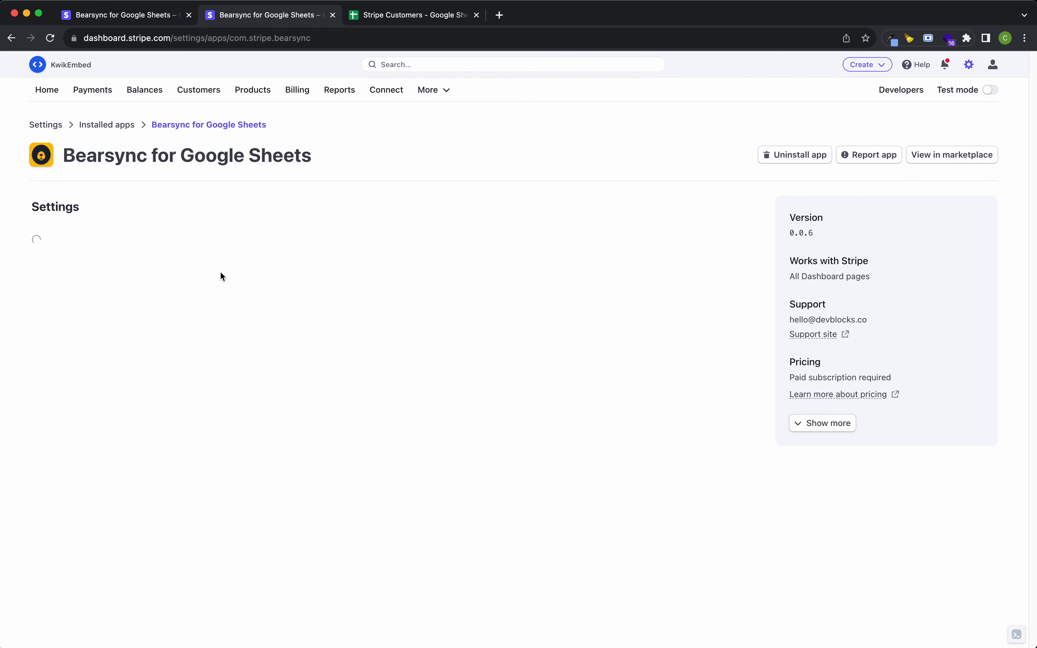
{"action": "scroll", "coordinate": [336, 421], "scroll_direction": "down", "scroll_amount": 2}
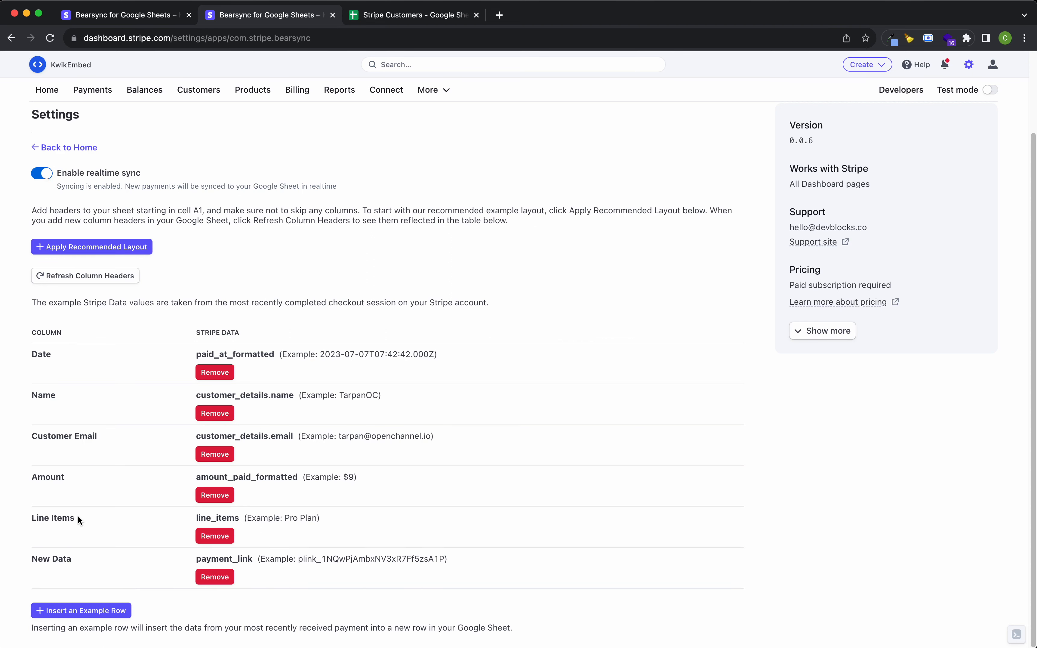
Remove the Stripe data assigned to the New Data and Line Items columns, and view the value choices for Line Items
{"action": "left_click", "coordinate": [222, 574]}
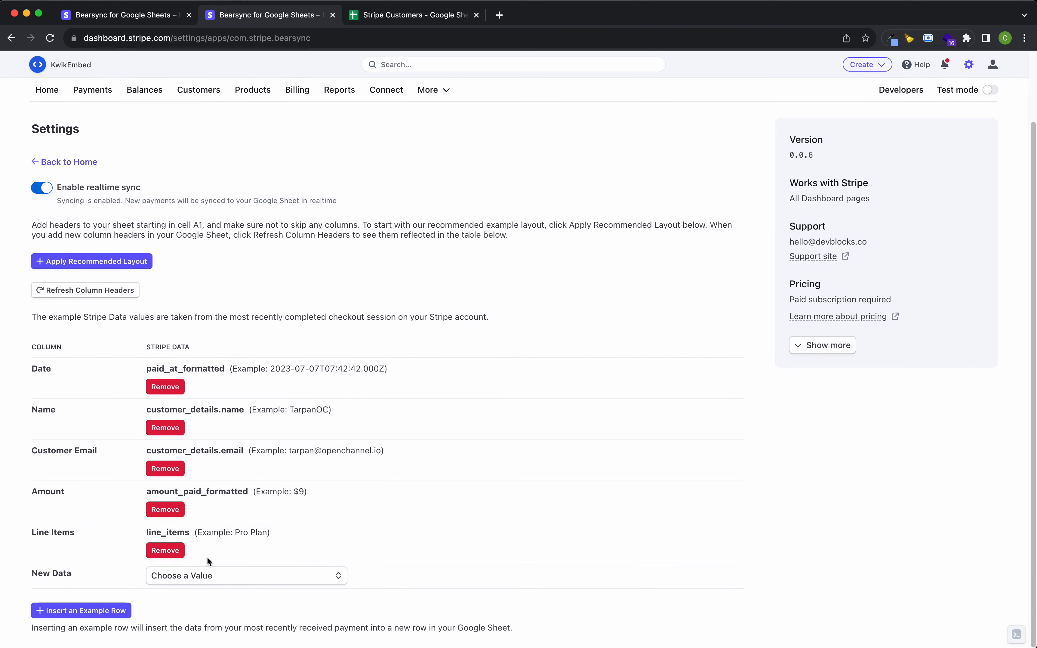
{"action": "left_click", "coordinate": [166, 552]}
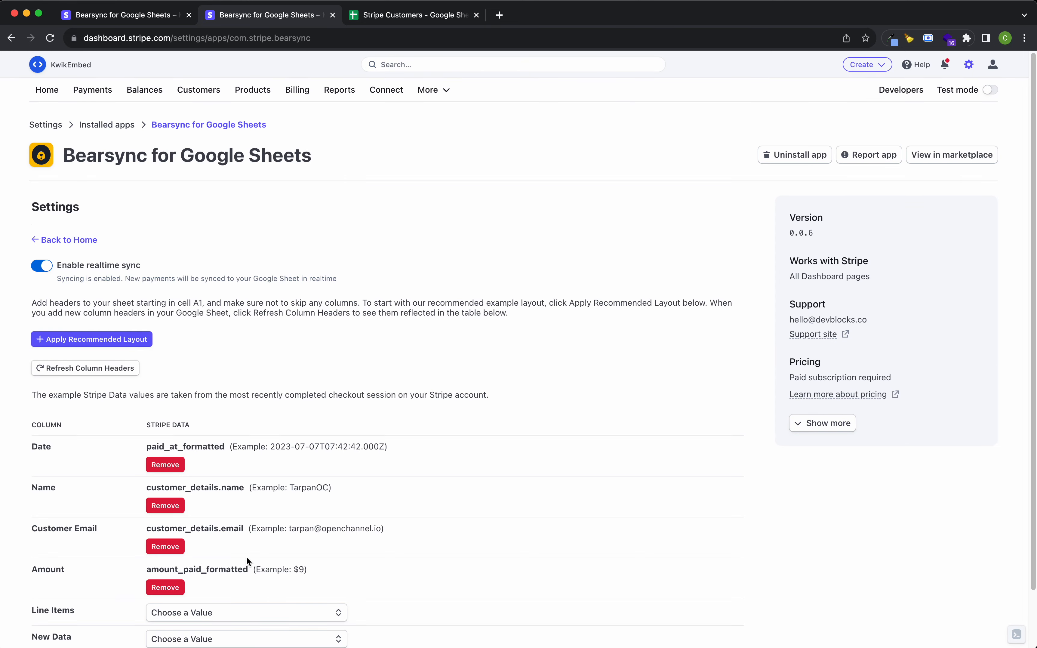
{"action": "scroll", "coordinate": [206, 492], "scroll_direction": "down", "scroll_amount": 2}
{"action": "left_click", "coordinate": [244, 549]}
{"action": "scroll", "coordinate": [248, 544], "scroll_direction": "down", "scroll_amount": 3}
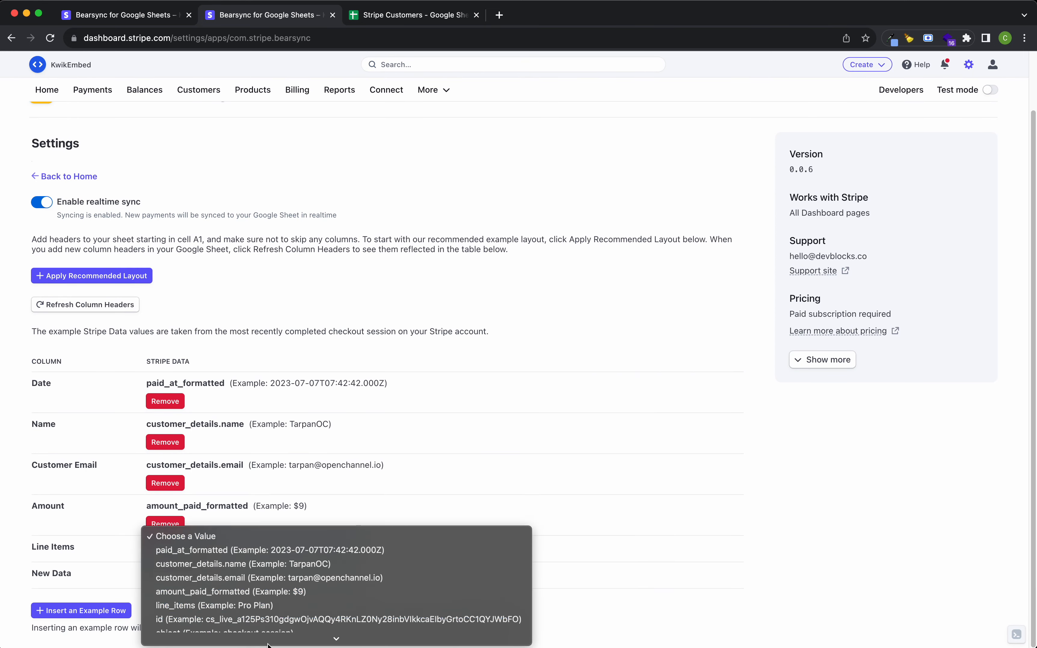
{"action": "left_click", "coordinate": [112, 507]}
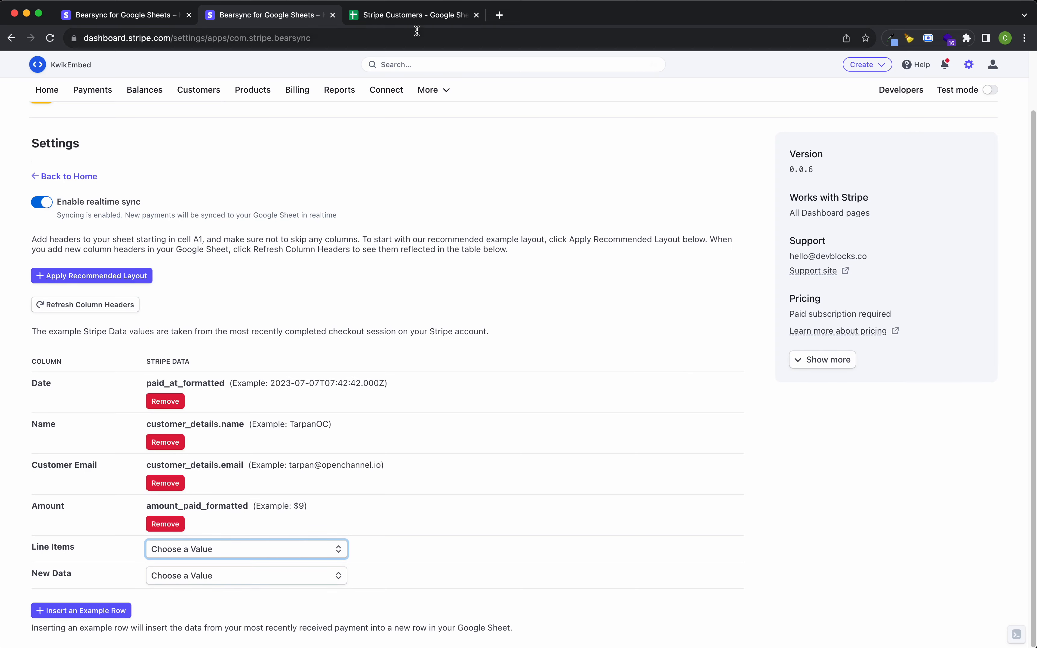
Switch to the Stripe Customers spreadsheet and clear the New Data header from cell F1
{"action": "left_click", "coordinate": [410, 19]}
{"action": "double_click", "coordinate": [511, 161]}
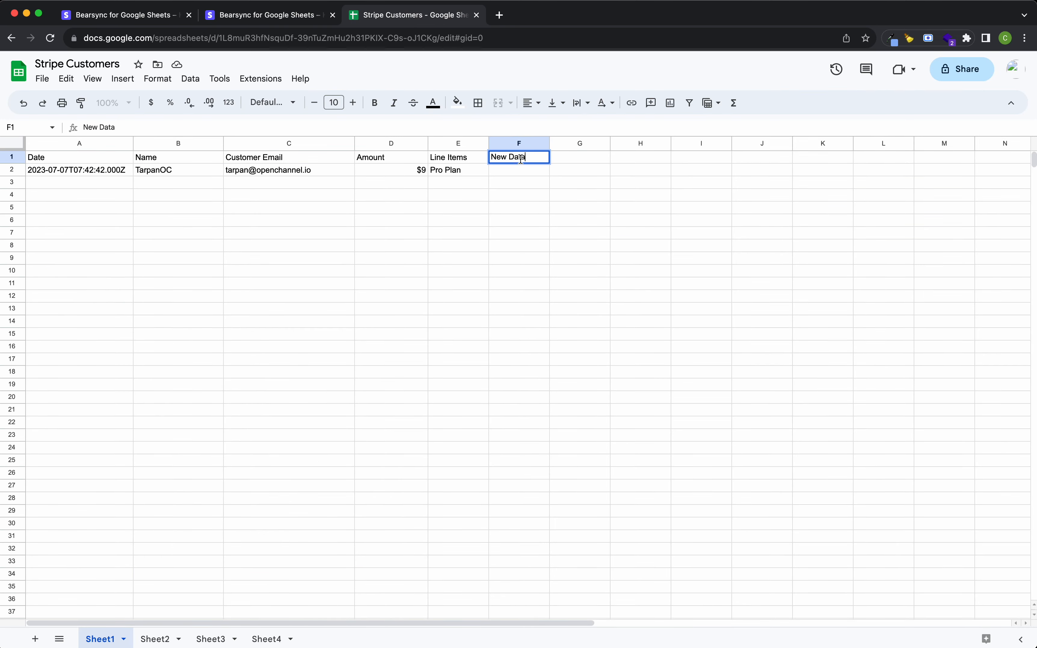
{"action": "key", "text": "super+a"}
{"action": "key", "text": "BackSpace"}
{"action": "left_click", "coordinate": [562, 257]}
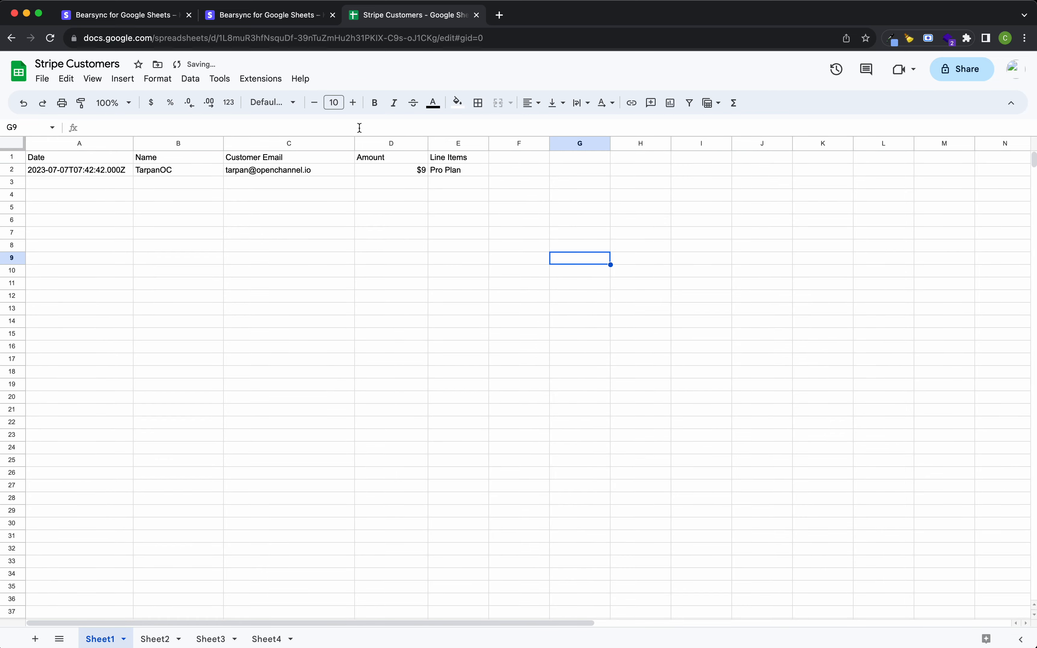
Switch to Bearsync and refresh the column headers to drop the deleted New Data column
{"action": "left_click", "coordinate": [261, 15]}
{"action": "left_click", "coordinate": [89, 305]}
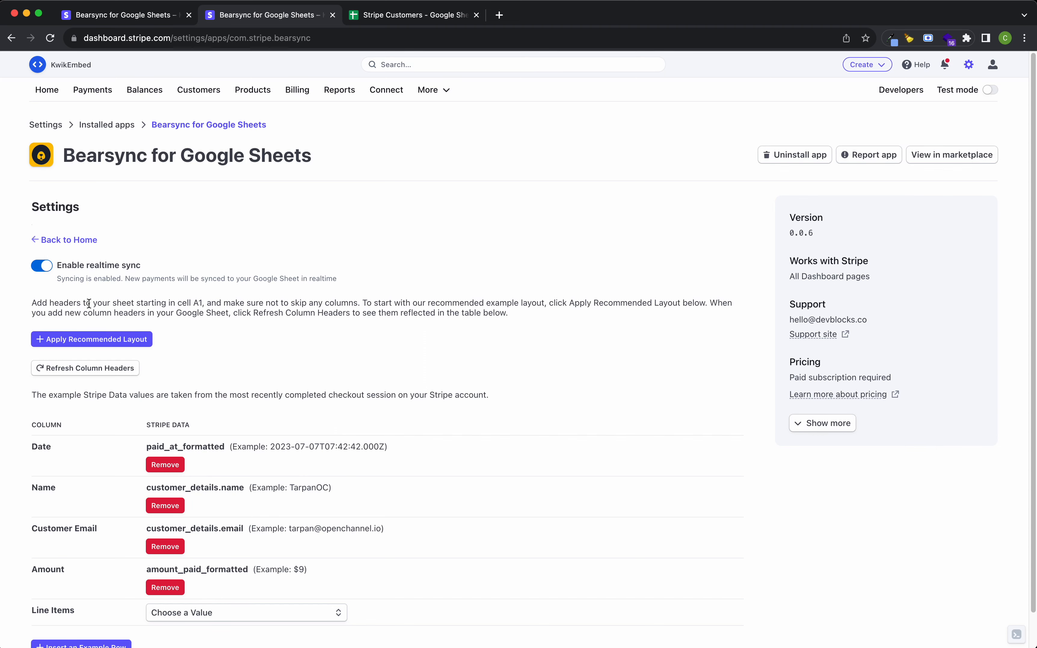
{"action": "scroll", "coordinate": [146, 415], "scroll_direction": "down", "scroll_amount": 2}
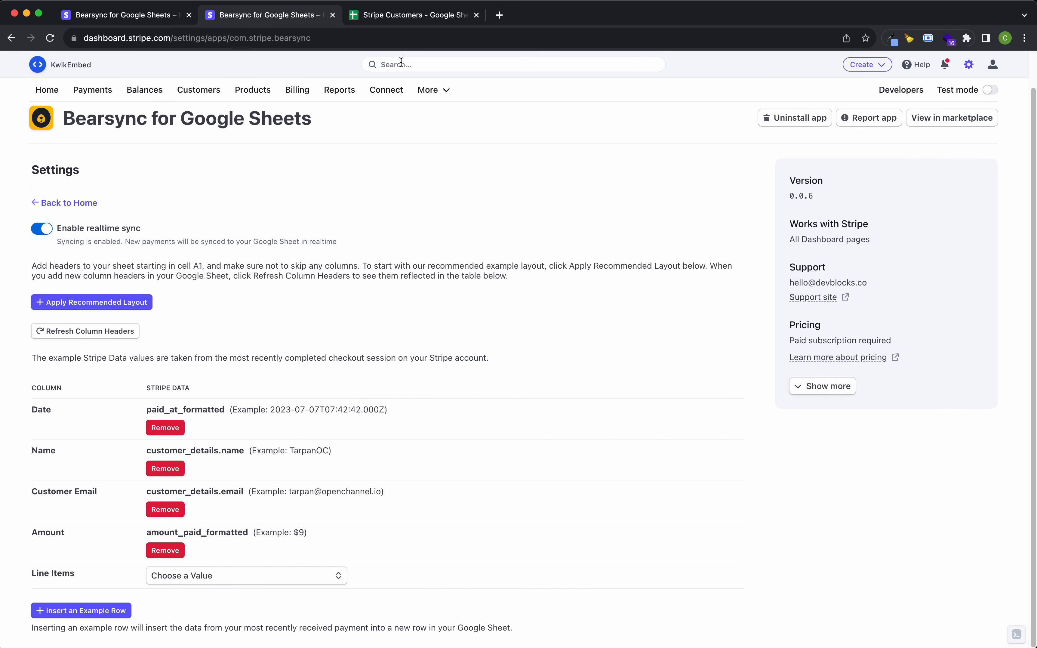
Check the headers starting at cell A1 in the Stripe Customers spreadsheet, and return to the Bearsync home view
{"action": "left_click", "coordinate": [404, 17]}
{"action": "left_click", "coordinate": [60, 160]}
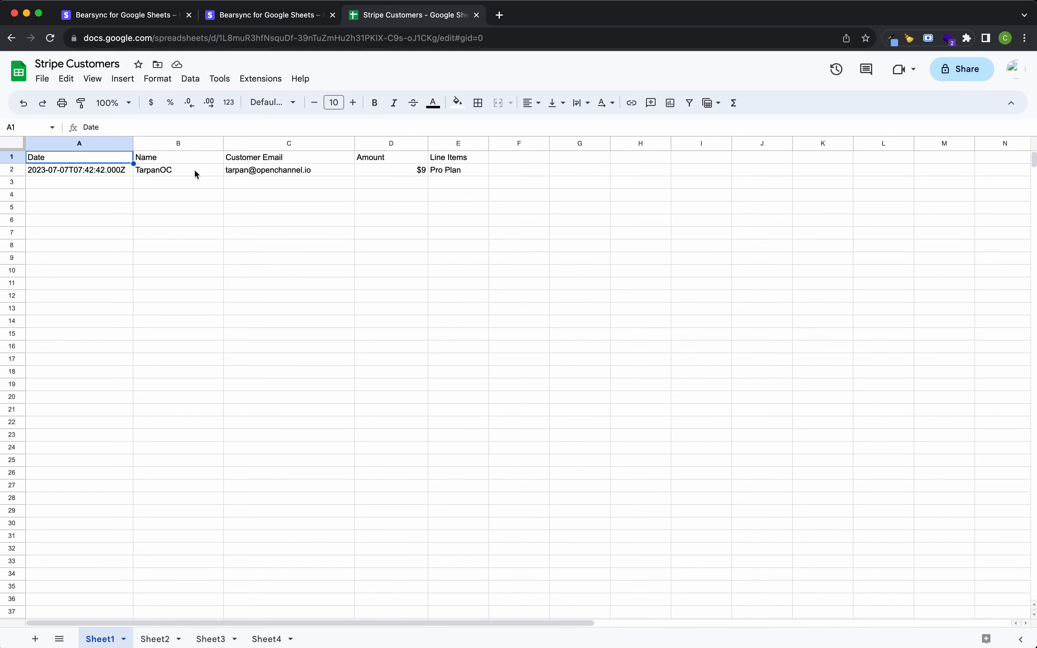
{"action": "left_click", "coordinate": [244, 209]}
{"action": "left_click", "coordinate": [273, 16]}
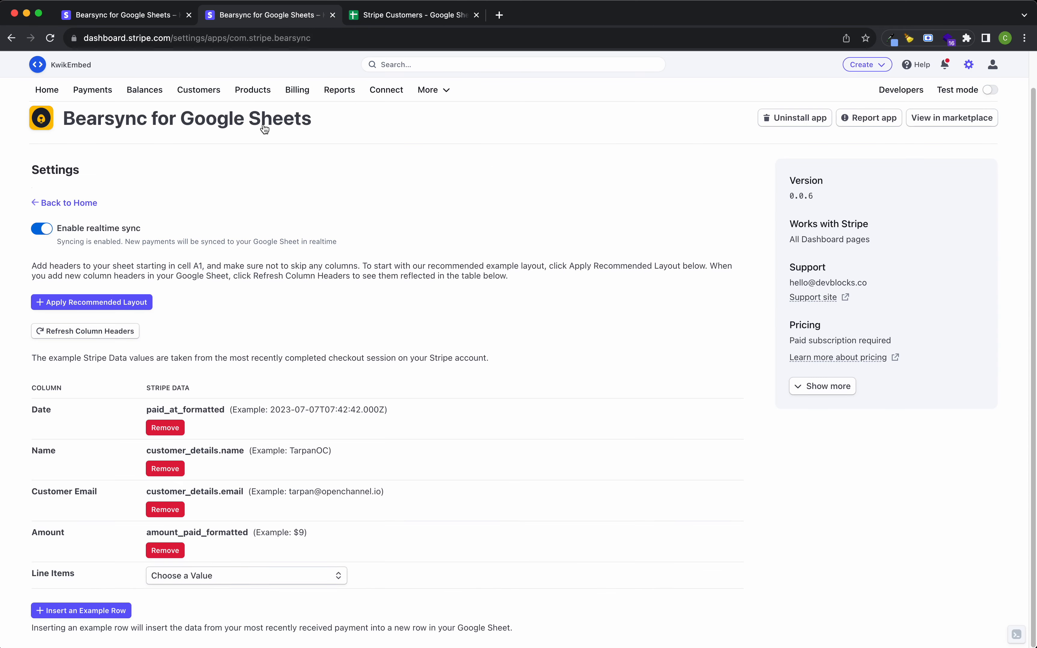
{"action": "left_click", "coordinate": [75, 203]}
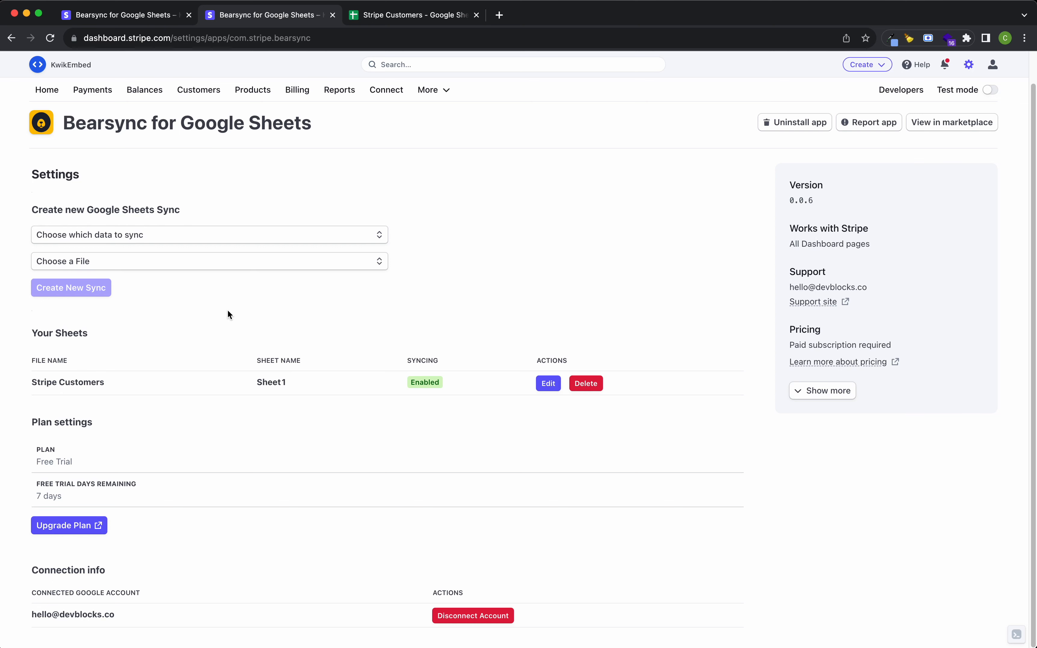